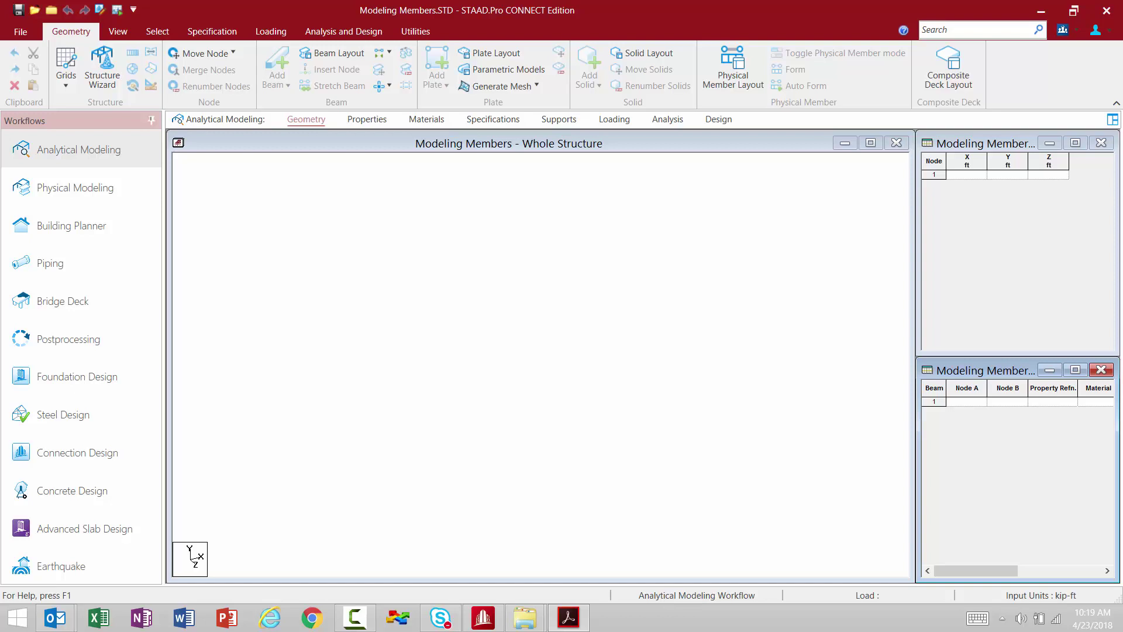
pyautogui.click(306, 119)
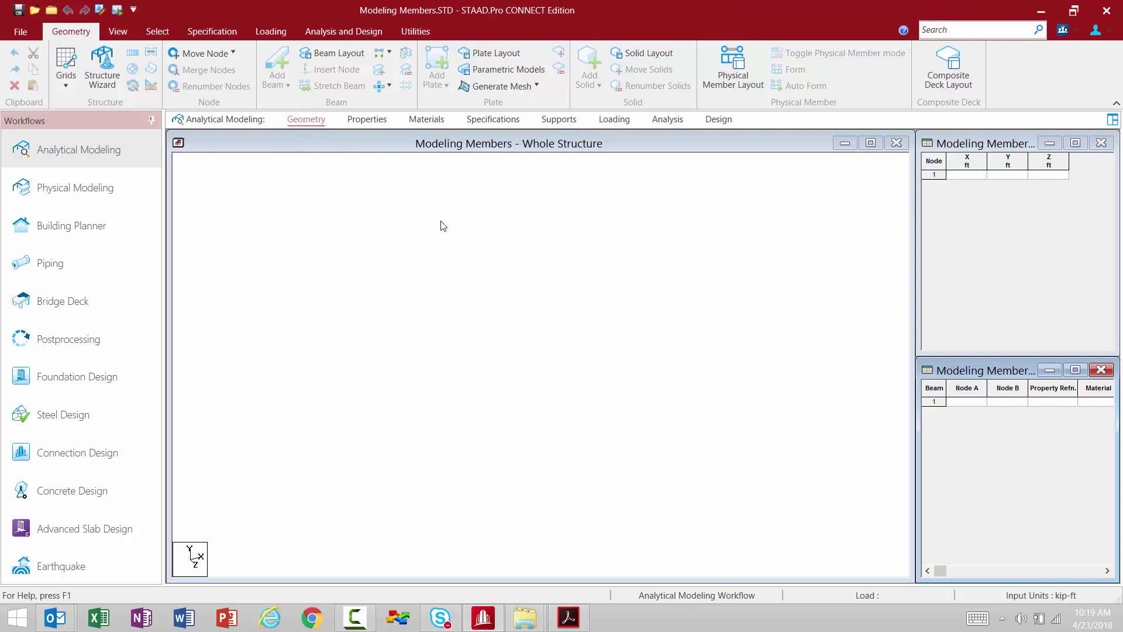
pyautogui.click(982, 149)
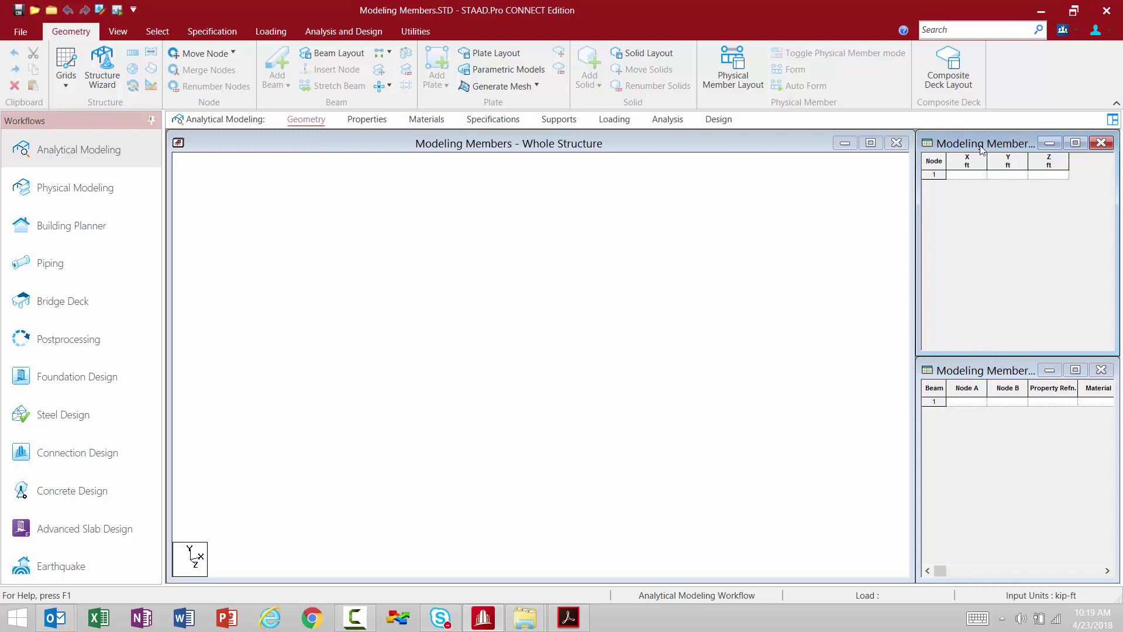
pyautogui.click(997, 369)
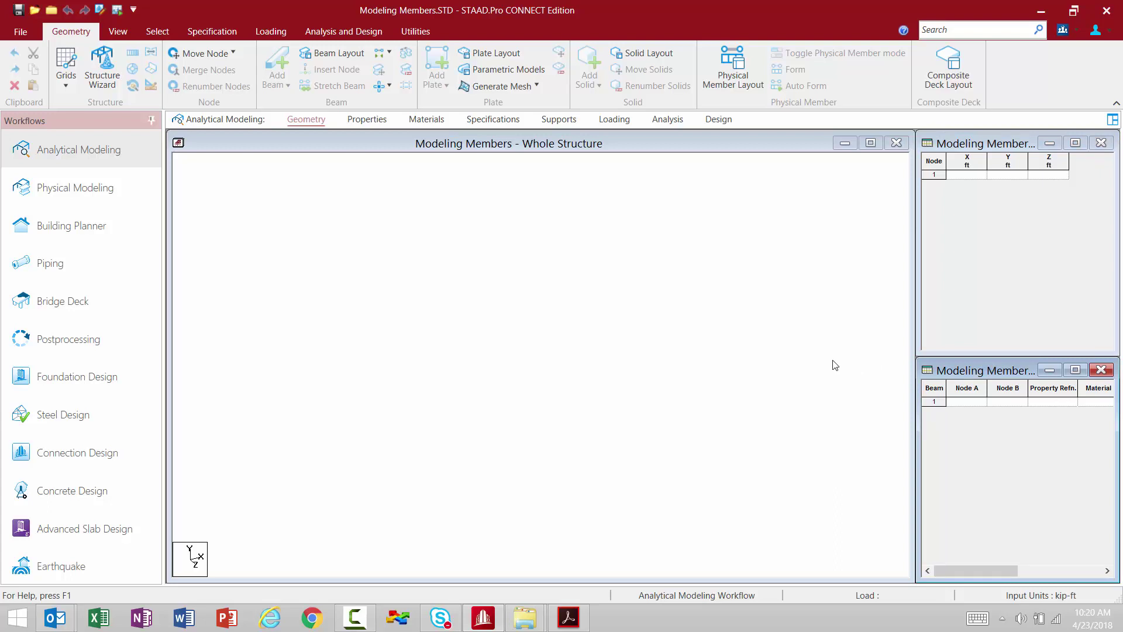
# Enter nodes 1 to 4 in the node table with X coordinates 0, 0, 25 and 25 ft
pyautogui.click(957, 175)
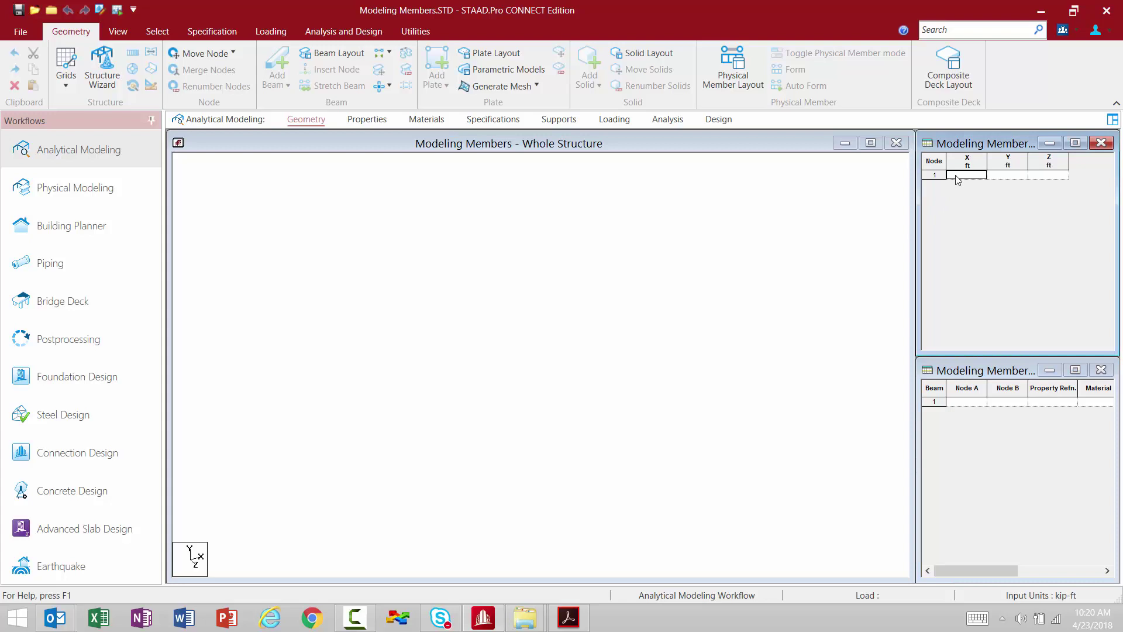
pyautogui.write('0')
pyautogui.press('Return')
pyautogui.write('000')
pyautogui.press('Return')
pyautogui.write('25')
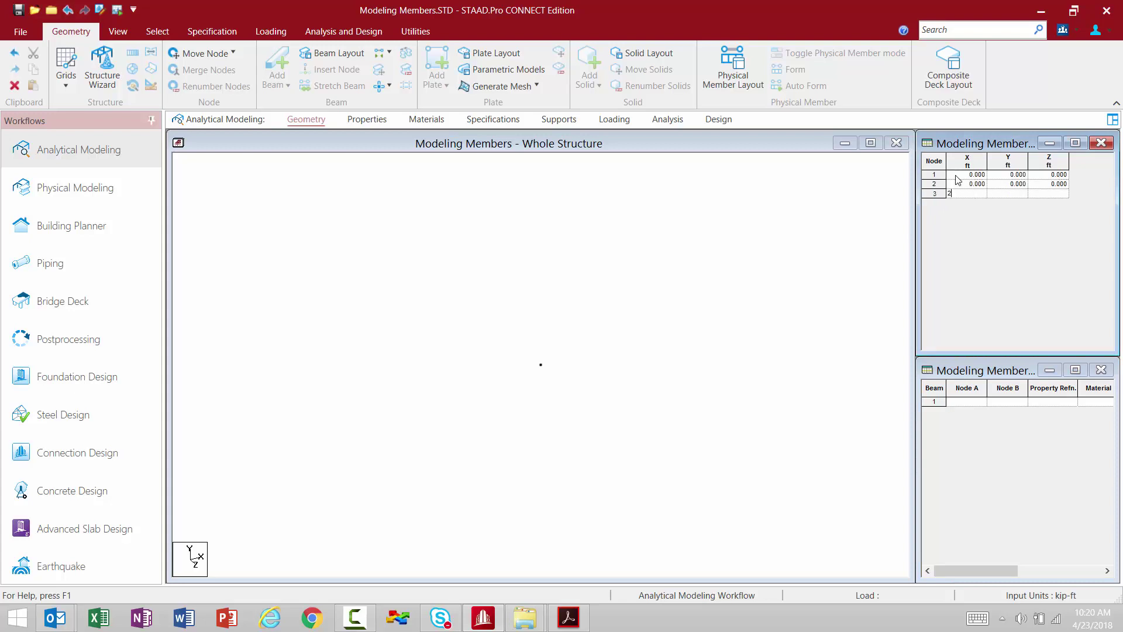
pyautogui.press('Return')
pyautogui.write('25')
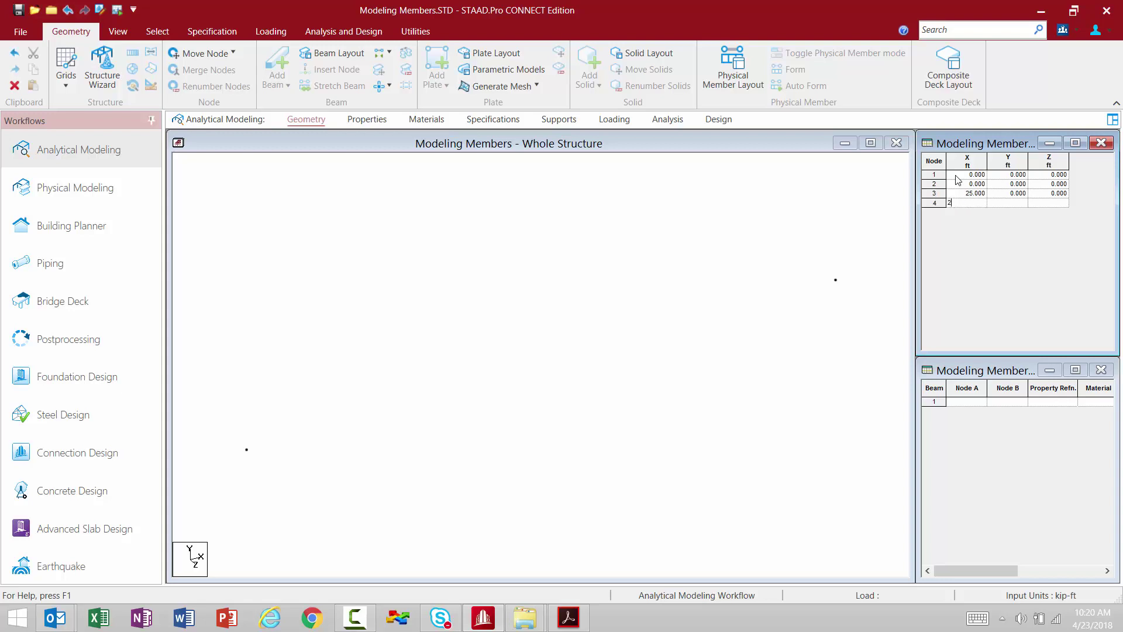
pyautogui.press('Return')
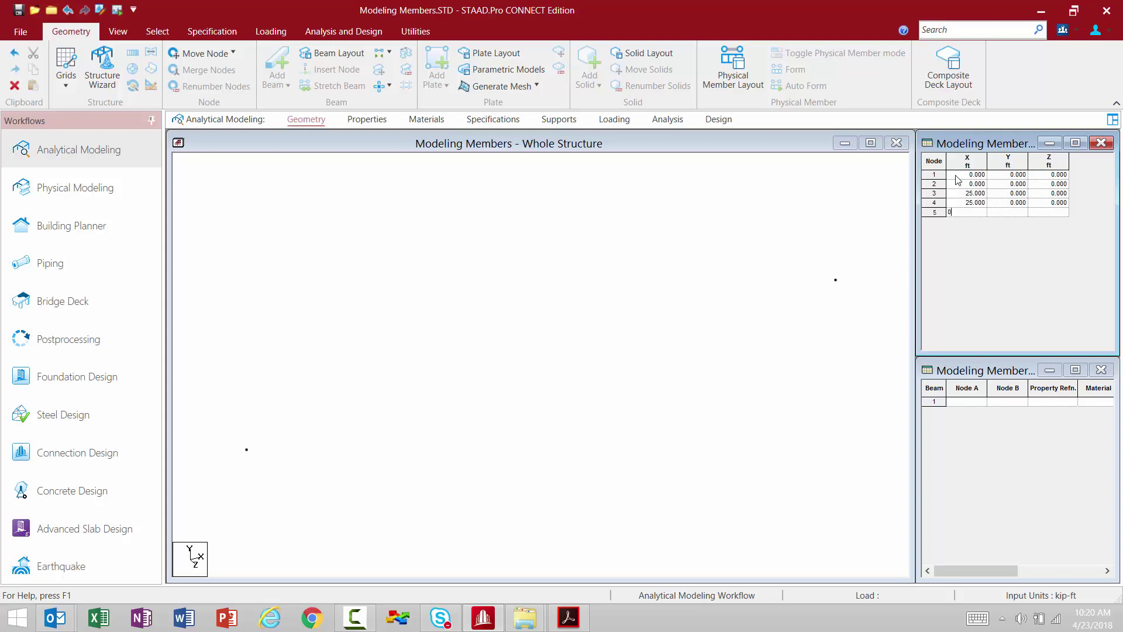
# Enter nodes 5 to 8 in the node table with X coordinates 0, 0, 25 and 25 ft
pyautogui.press('Return')
pyautogui.press('Return')
pyautogui.write('25')
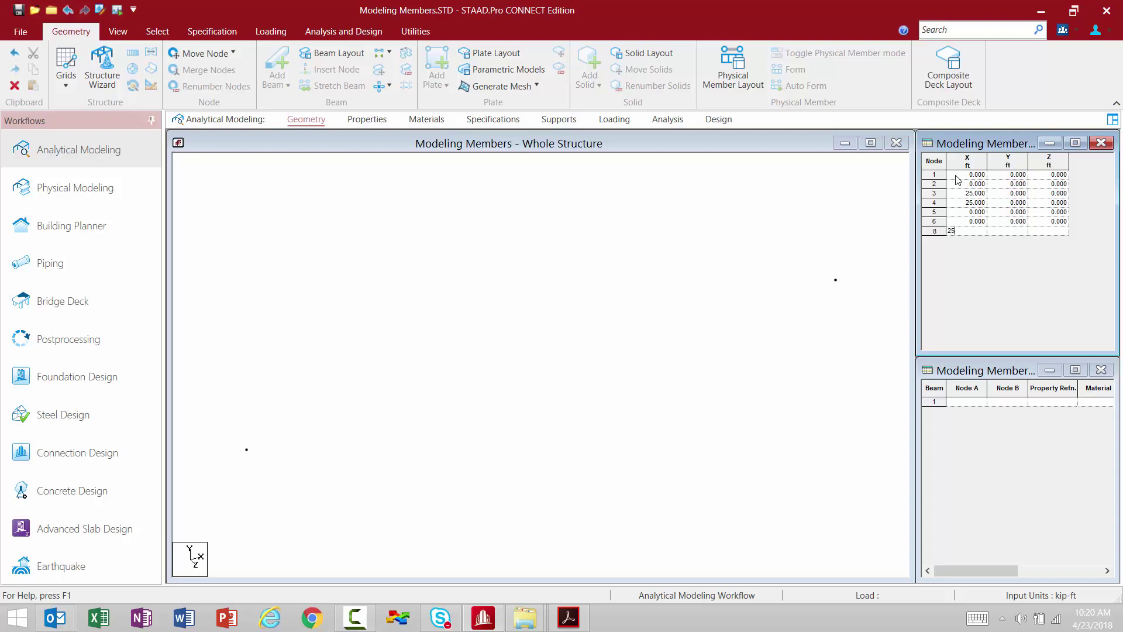
pyautogui.press('Return')
pyautogui.write('25')
pyautogui.press('Return')
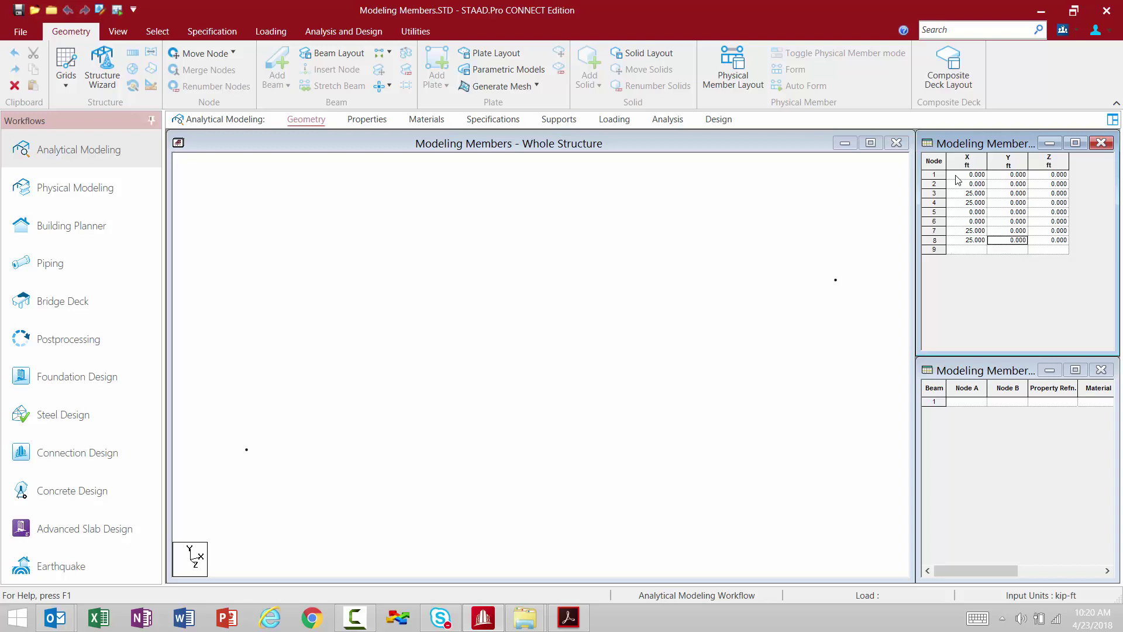
# Set the Y coordinate of nodes 2 and 3 to 15 ft
pyautogui.press('Up')
pyautogui.press('Up')
pyautogui.press('Up')
pyautogui.press('Up')
pyautogui.press('Up')
pyautogui.press('Up')
pyautogui.press('Up')
pyautogui.press('Down')
pyautogui.write('15')
pyautogui.press('Return')
pyautogui.write('15')
pyautogui.press('Return')
# Set the Y coordinate of nodes 6 and 7 to 15 ft
pyautogui.press('Down')
pyautogui.press('Down')
pyautogui.write('15')
pyautogui.press('Return')
pyautogui.write('15')
# Set the Z coordinate of nodes 5, 6, 7 and 8 to -30 ft
pyautogui.press('Tab')
pyautogui.press('Up')
pyautogui.press('Up')
pyautogui.write('-30')
pyautogui.press('Return')
pyautogui.write('-30')
pyautogui.press('Return')
pyautogui.write('-30')
pyautogui.press('Return')
pyautogui.write('-30')
pyautogui.press('Up')
pyautogui.click(222, 143)
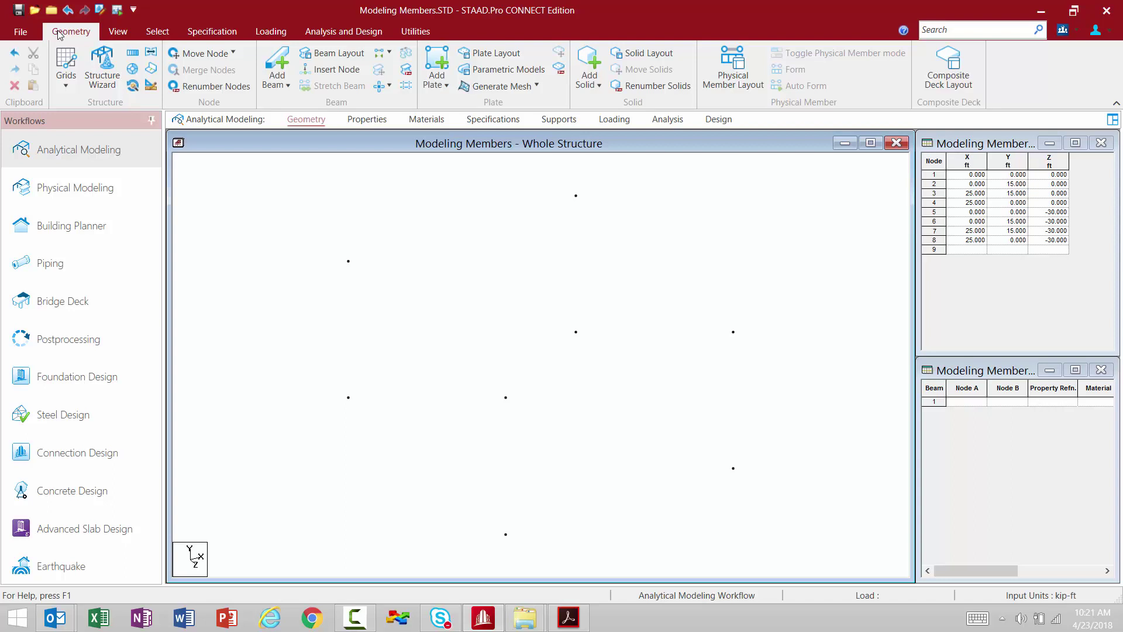
# Review the English and Metric options for the model's input units
pyautogui.click(151, 86)
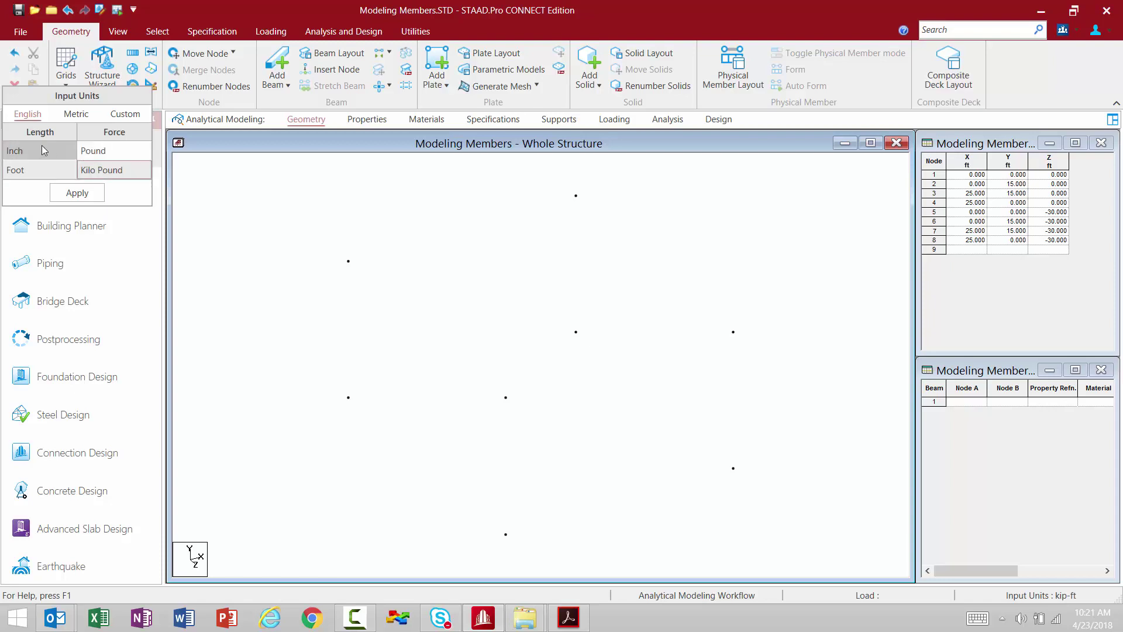
pyautogui.click(76, 114)
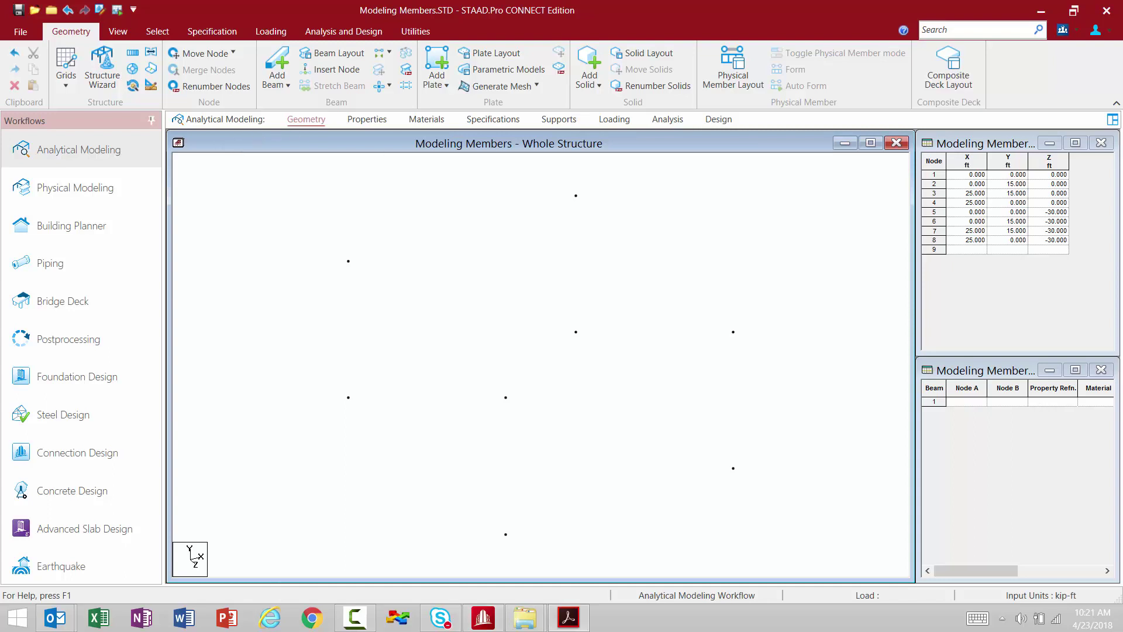
# Define the front frame in the beam table with beams connecting nodes 1 to 2, 2 to 3 and 3 to 4
pyautogui.click(969, 402)
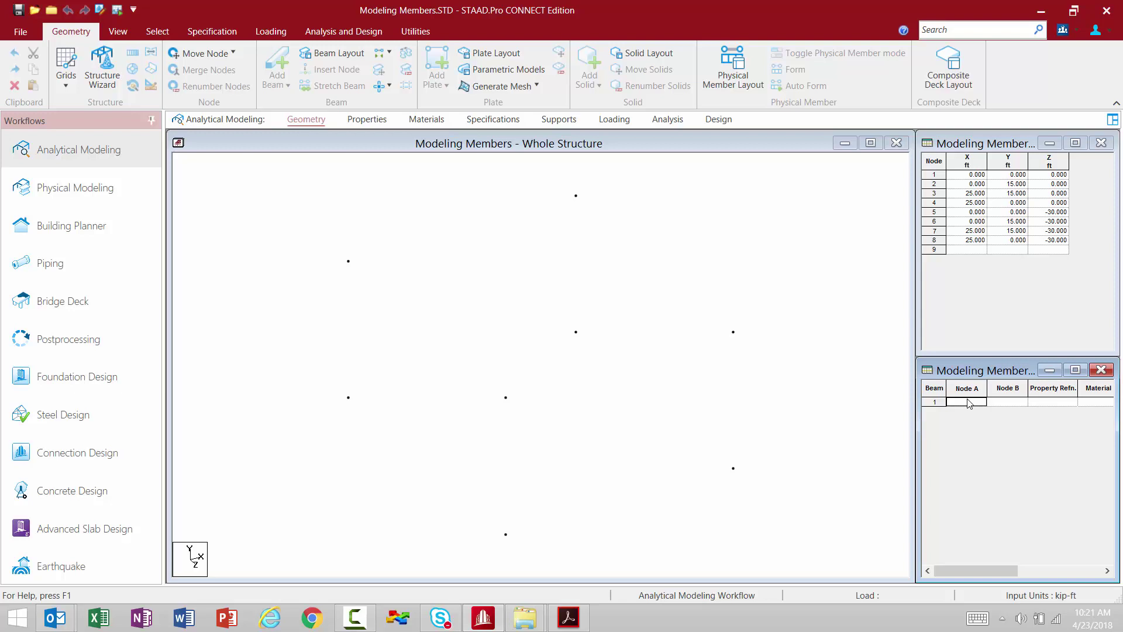
pyautogui.write('1')
pyautogui.press('Tab')
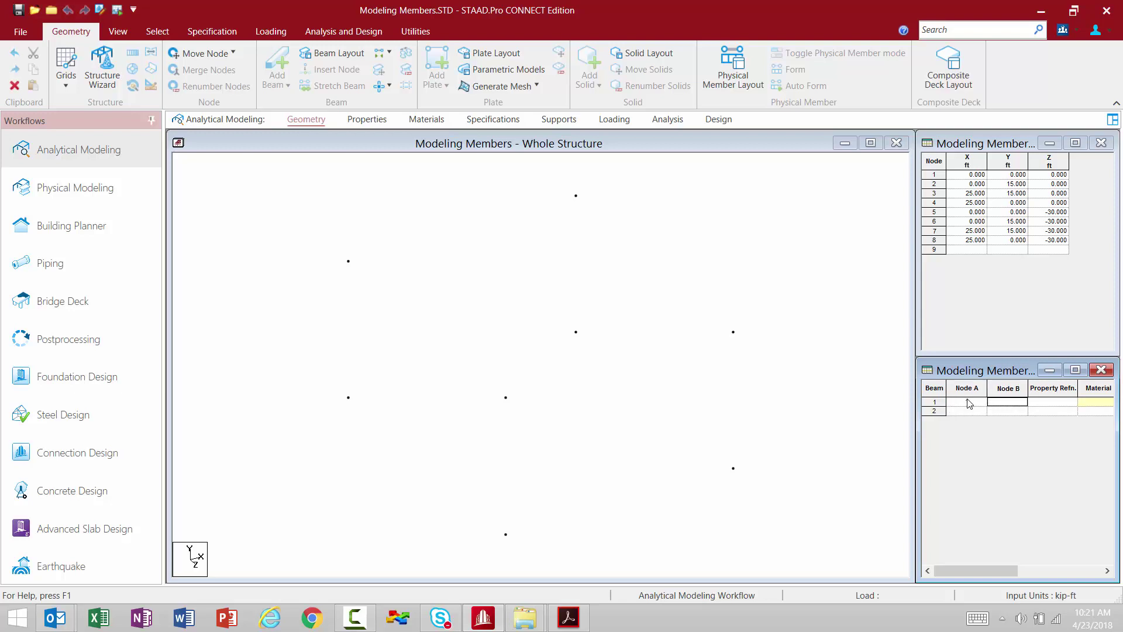
pyautogui.write('2')
pyautogui.press('Return')
pyautogui.press('Left')
pyautogui.write('2')
pyautogui.press('Tab')
pyautogui.write('3')
pyautogui.press('Return')
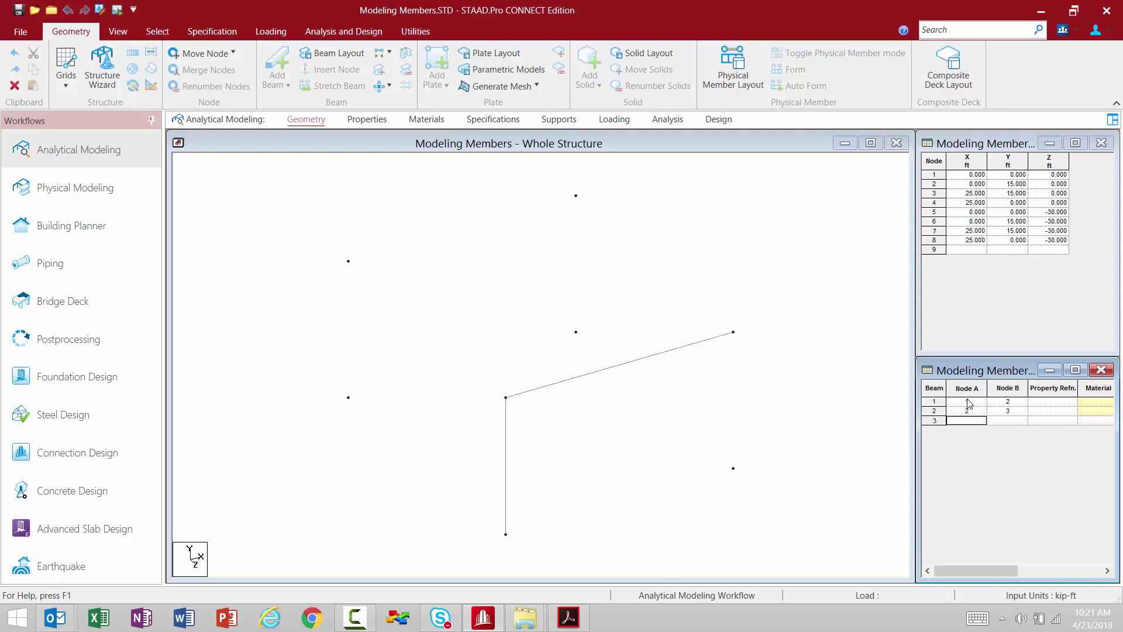
pyautogui.write('3')
pyautogui.press('Tab')
pyautogui.write('4')
pyautogui.press('Return')
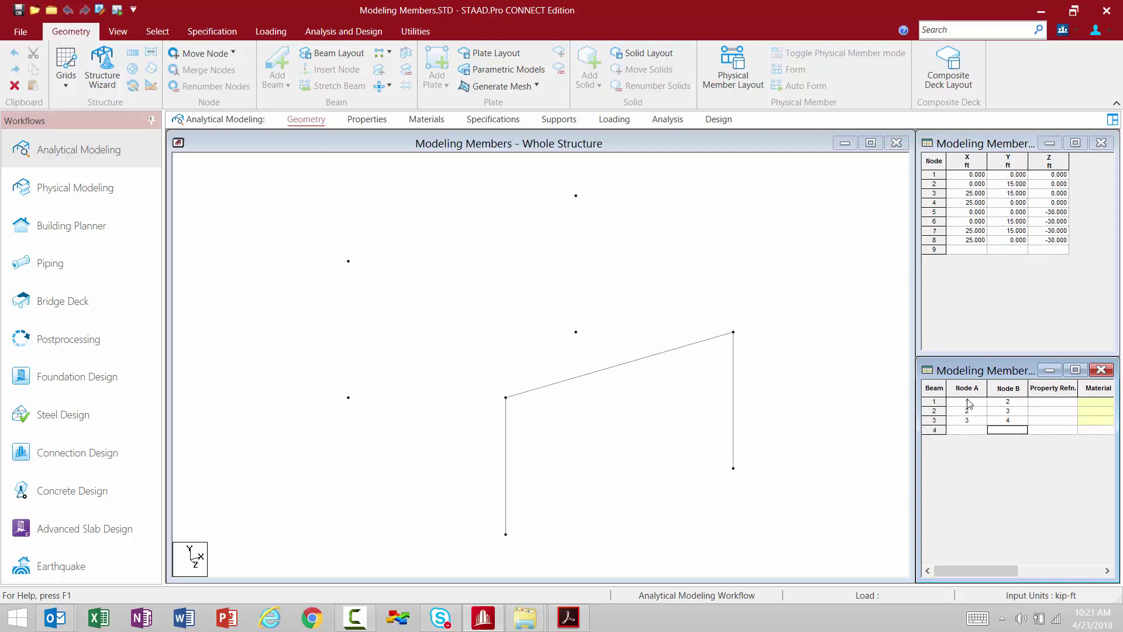
# Define the rear frame in the beam table with beams connecting nodes 5 to 6, 6 to 7 and 7 to 8
pyautogui.press('Left')
pyautogui.write('5')
pyautogui.press('Tab')
pyautogui.write('6')
pyautogui.press('Return')
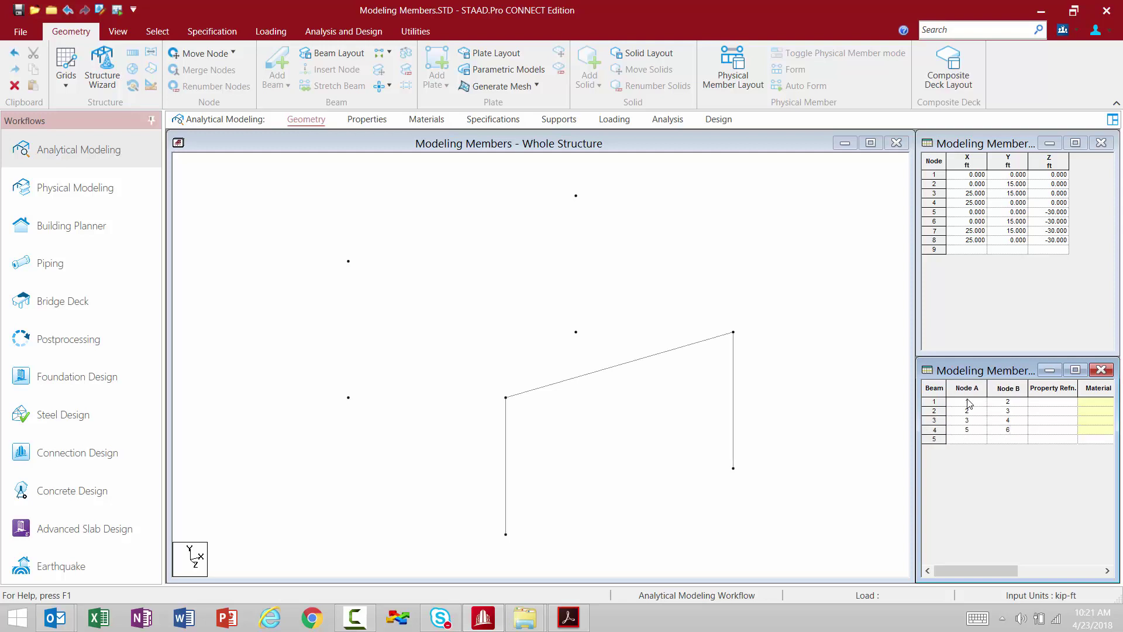
pyautogui.press('Left')
pyautogui.write('67')
pyautogui.press('Tab')
pyautogui.write('7')
pyautogui.press('Return')
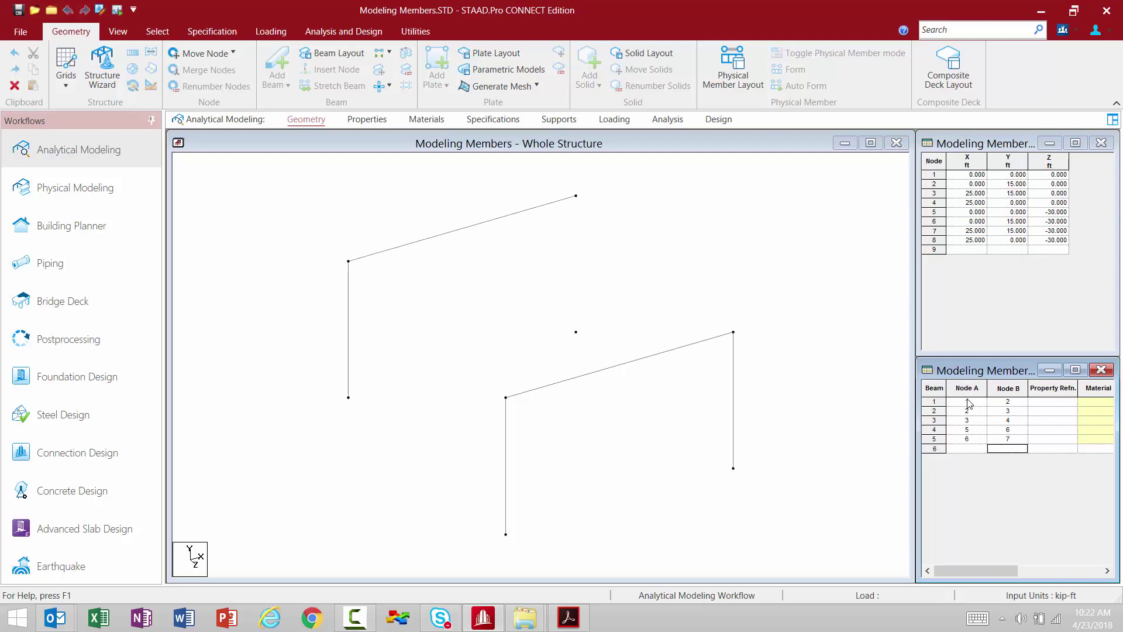
pyautogui.press('Left')
pyautogui.write('7')
pyautogui.press('Tab')
pyautogui.write('8')
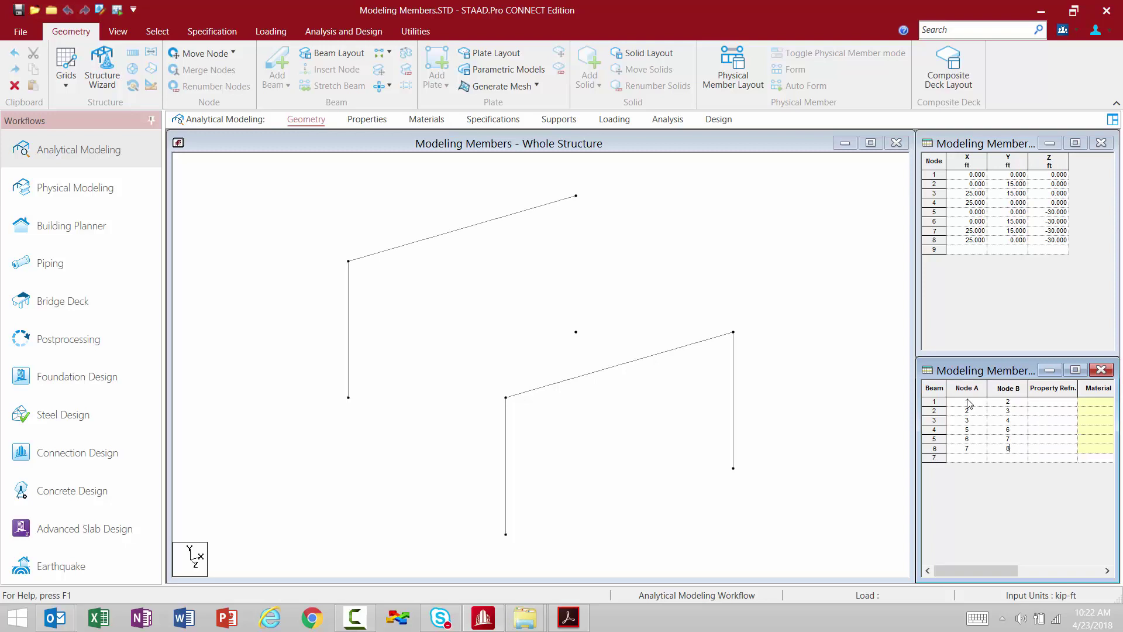
pyautogui.press('Return')
pyautogui.click(375, 145)
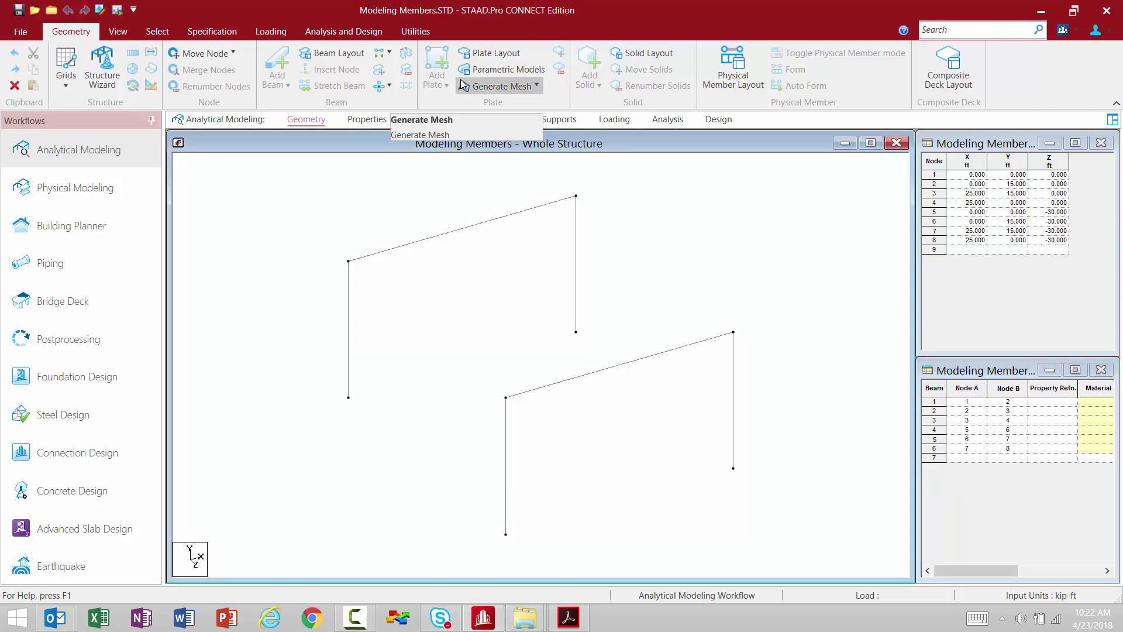
# Display the plate layout table and return to the beam layout table
pyautogui.click(484, 56)
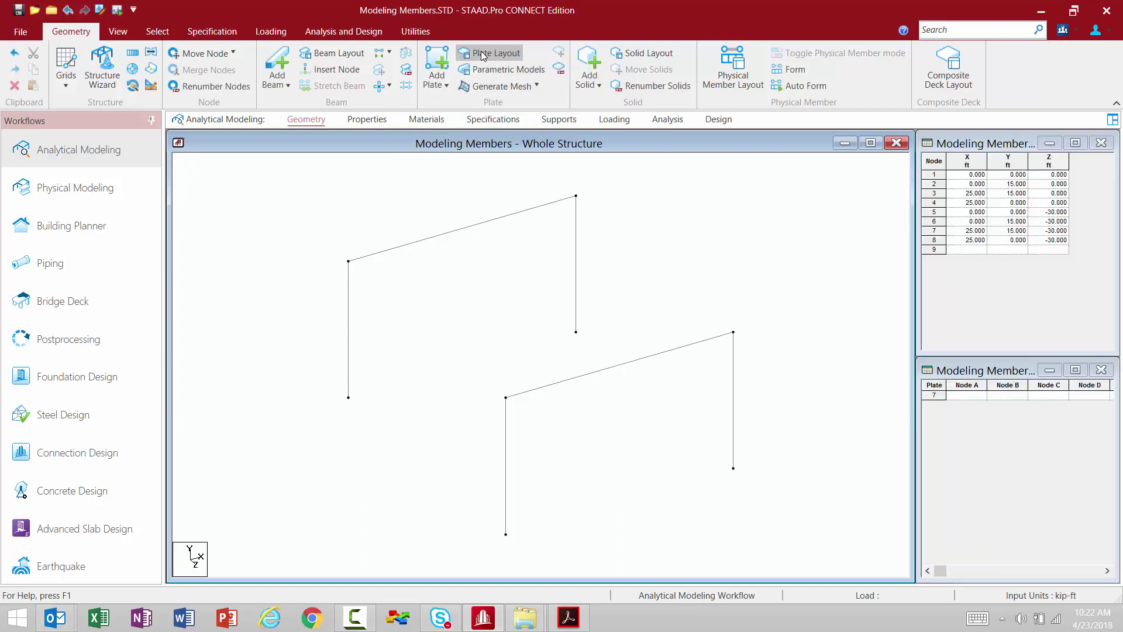
pyautogui.click(1001, 373)
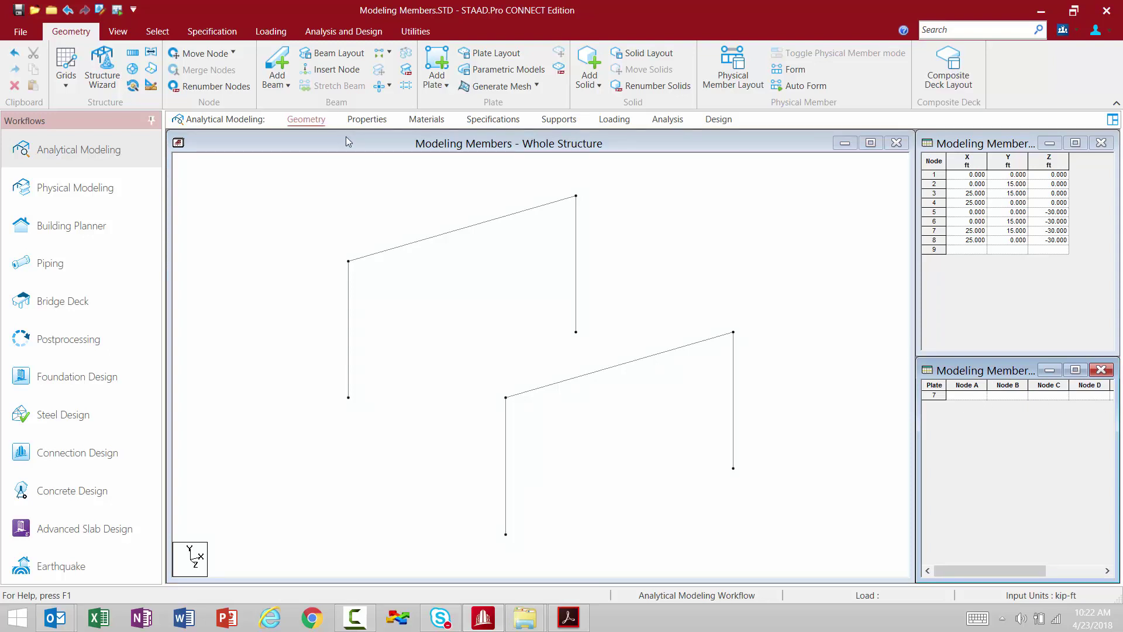
pyautogui.click(319, 53)
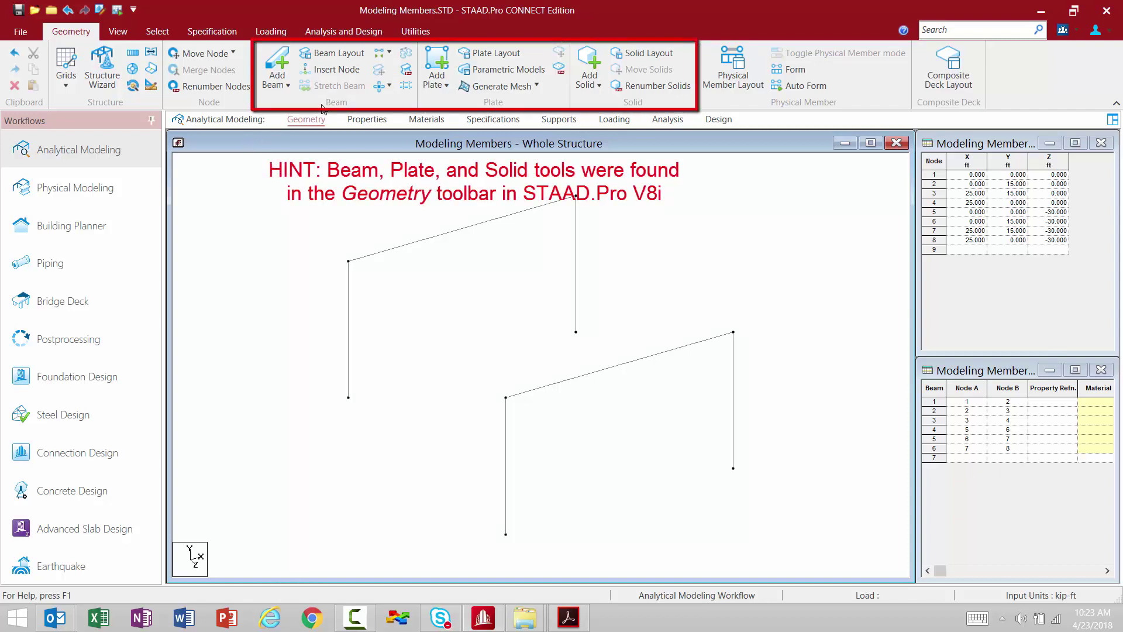
# Add a diagonal beam in the rear frame from node 6 to node 8
pyautogui.click(282, 84)
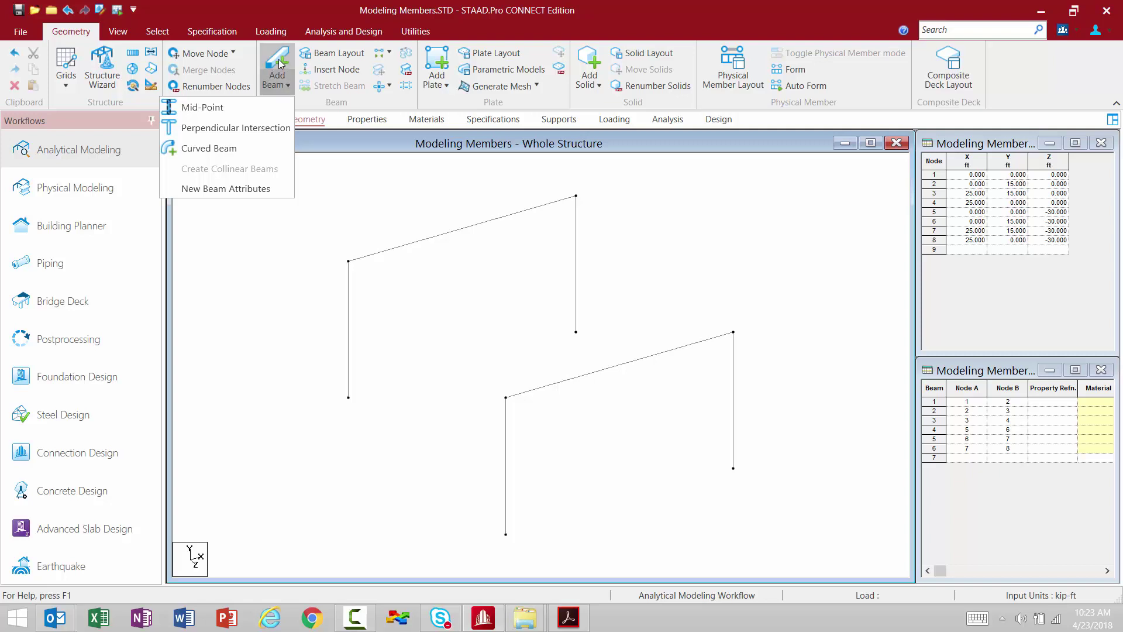
pyautogui.click(280, 62)
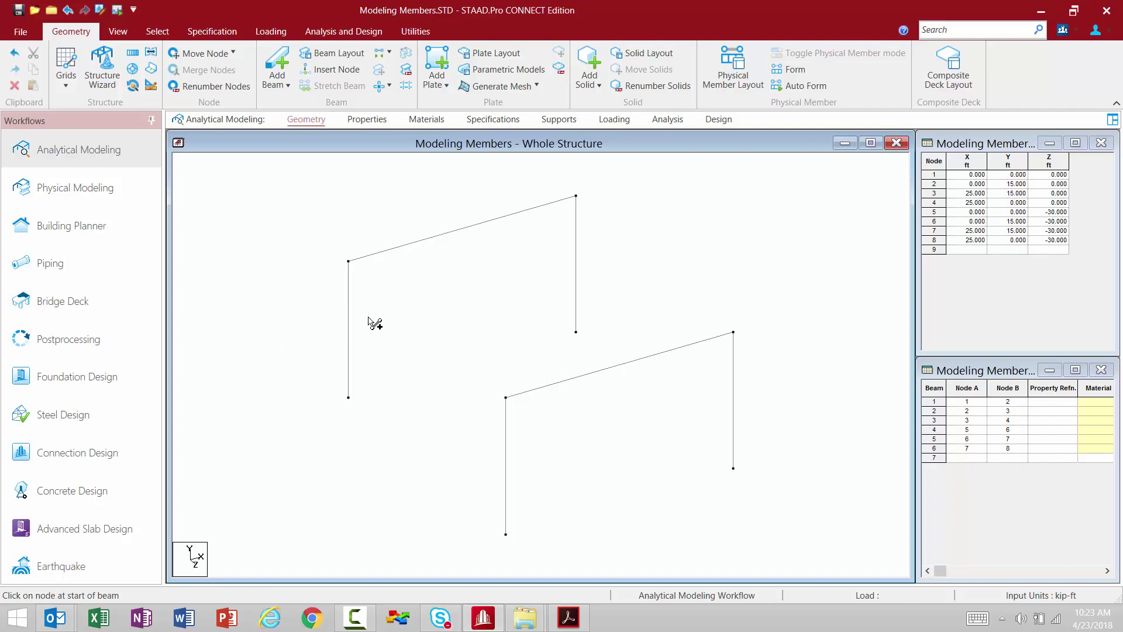
pyautogui.moveTo(349, 262); pyautogui.dragTo(576, 332)
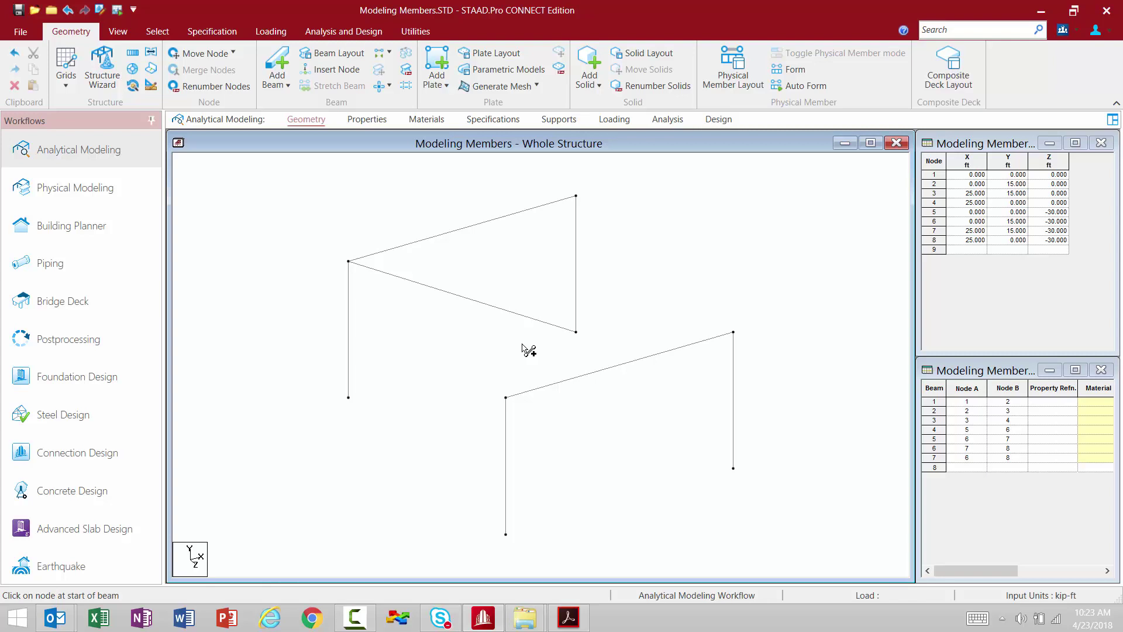
# Start a beam at a new node inserted at the midpoint of the beam between nodes 2 and 3
pyautogui.click(623, 363)
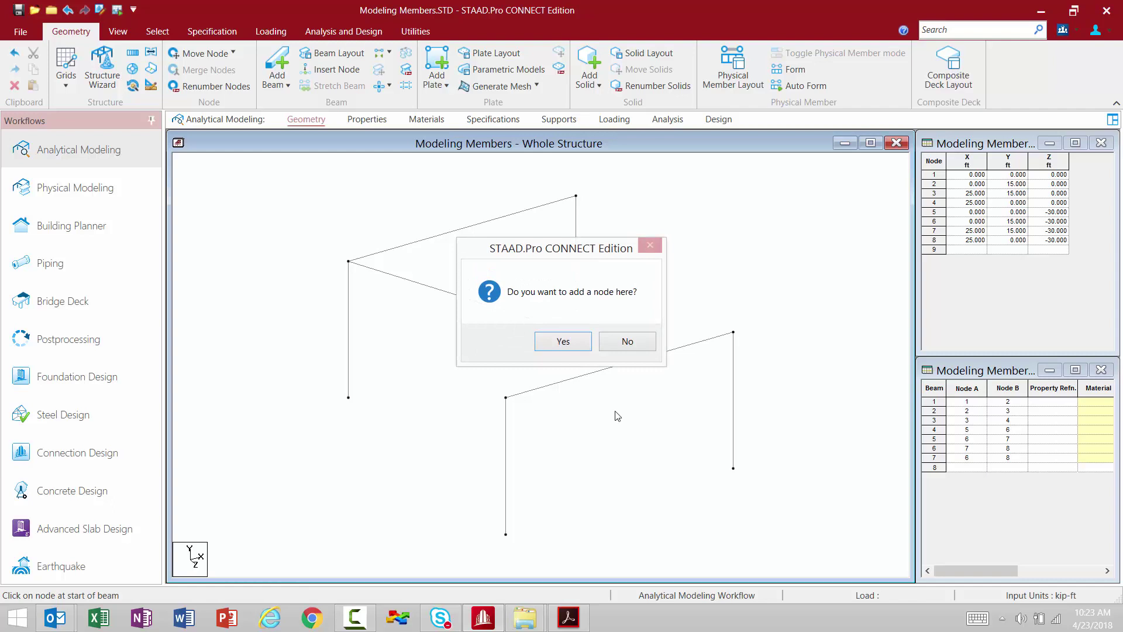
pyautogui.click(560, 340)
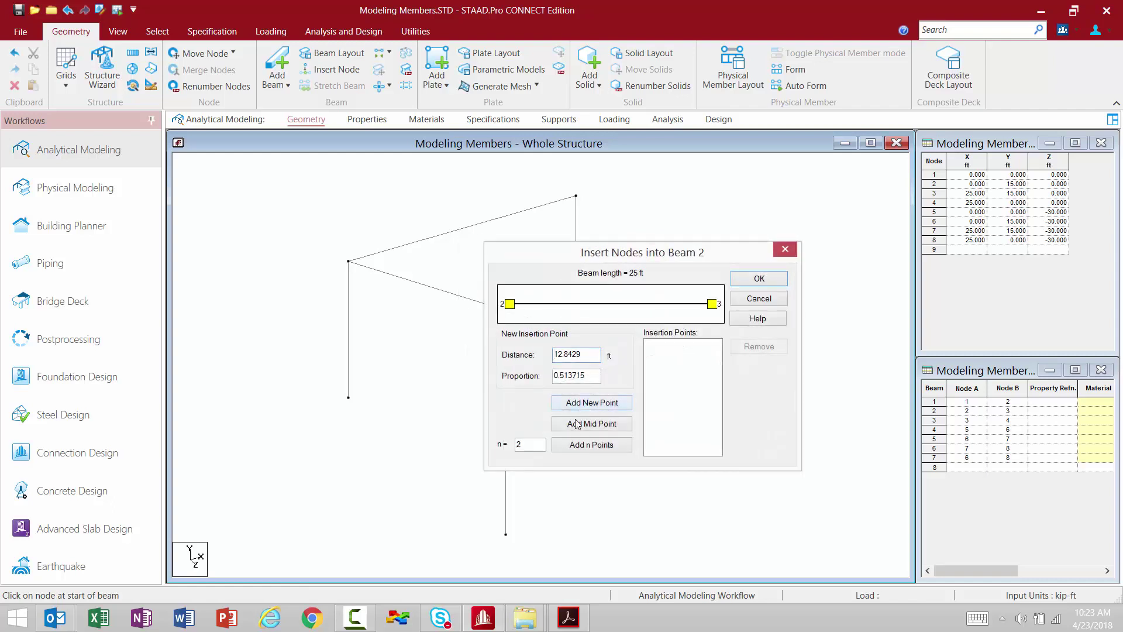
pyautogui.click(571, 423)
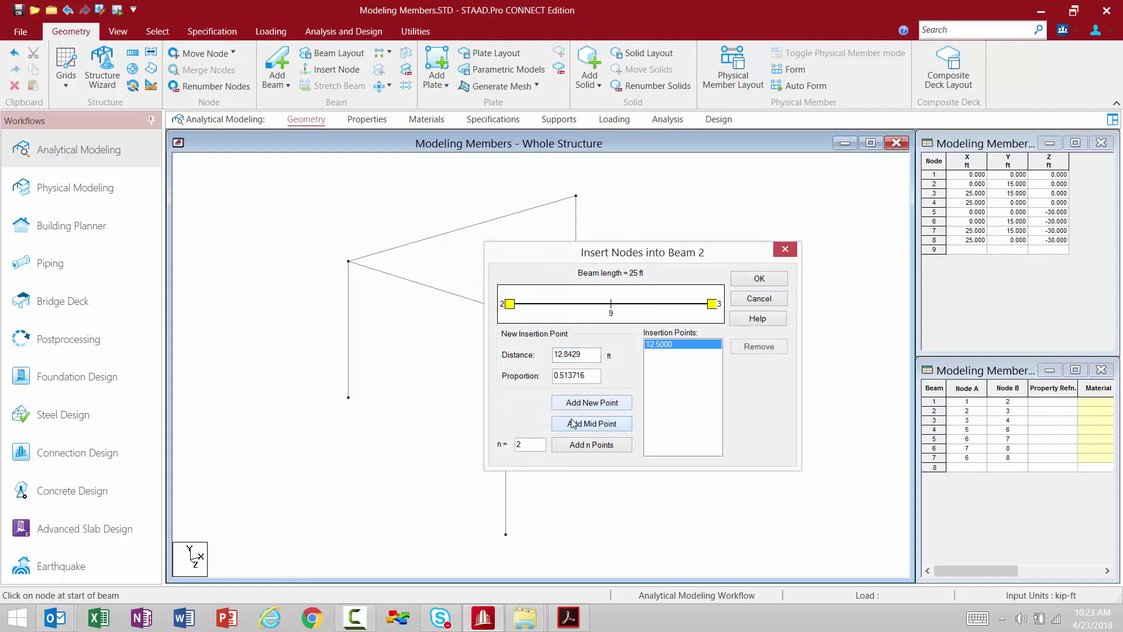
pyautogui.click(759, 278)
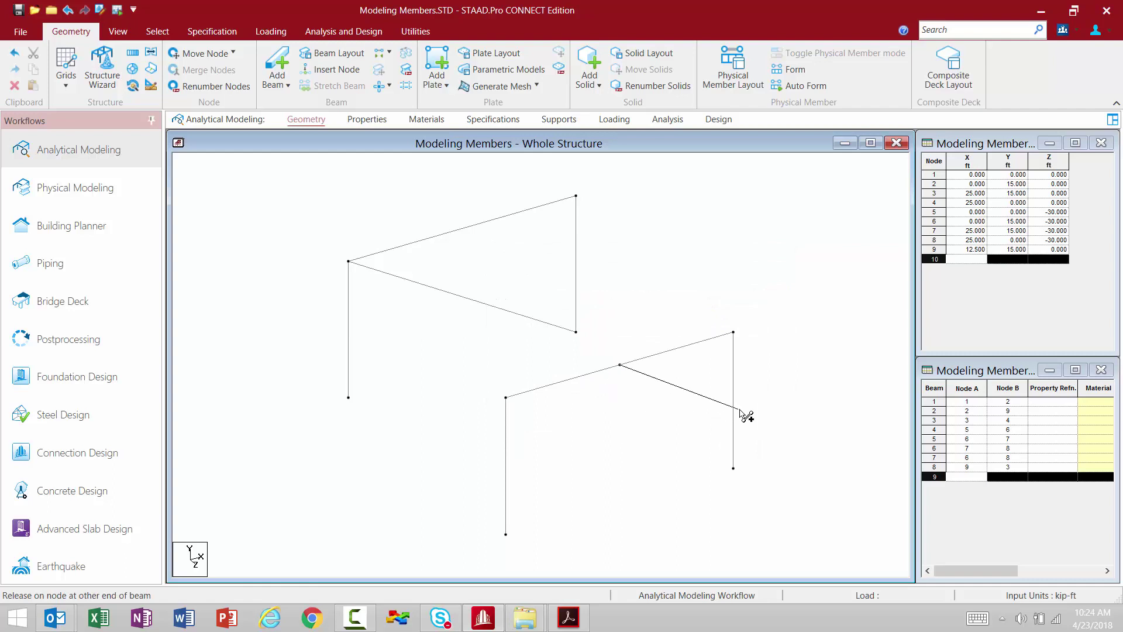
# End the beam at a new node inserted at the midpoint of the column between nodes 3 and 4
pyautogui.click(733, 411)
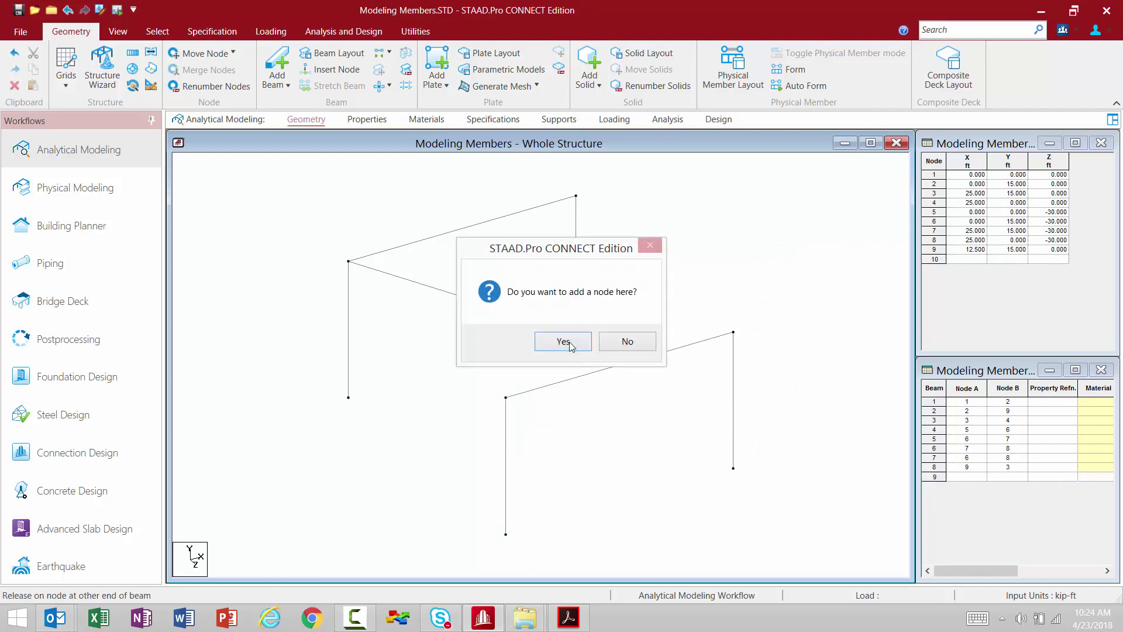
pyautogui.press('Return')
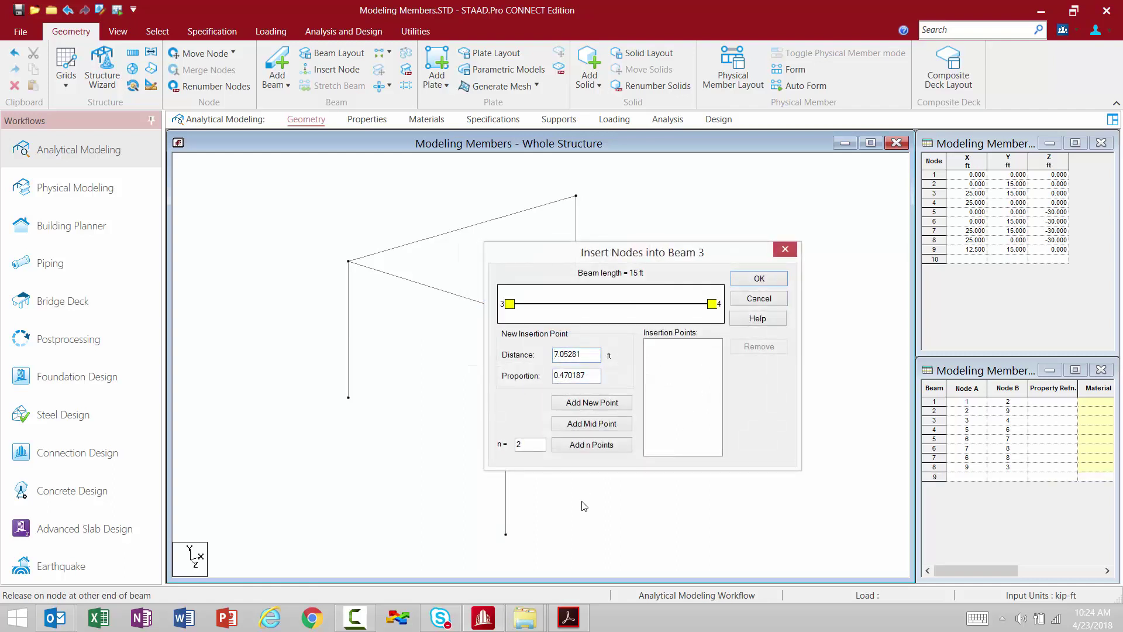
pyautogui.click(588, 424)
pyautogui.click(756, 280)
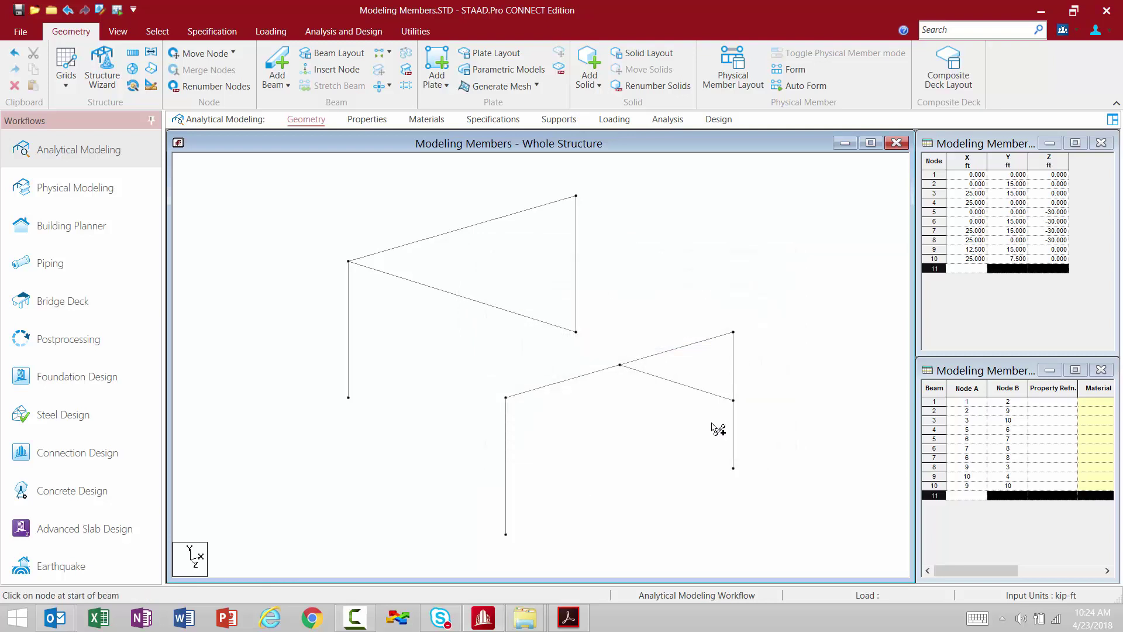
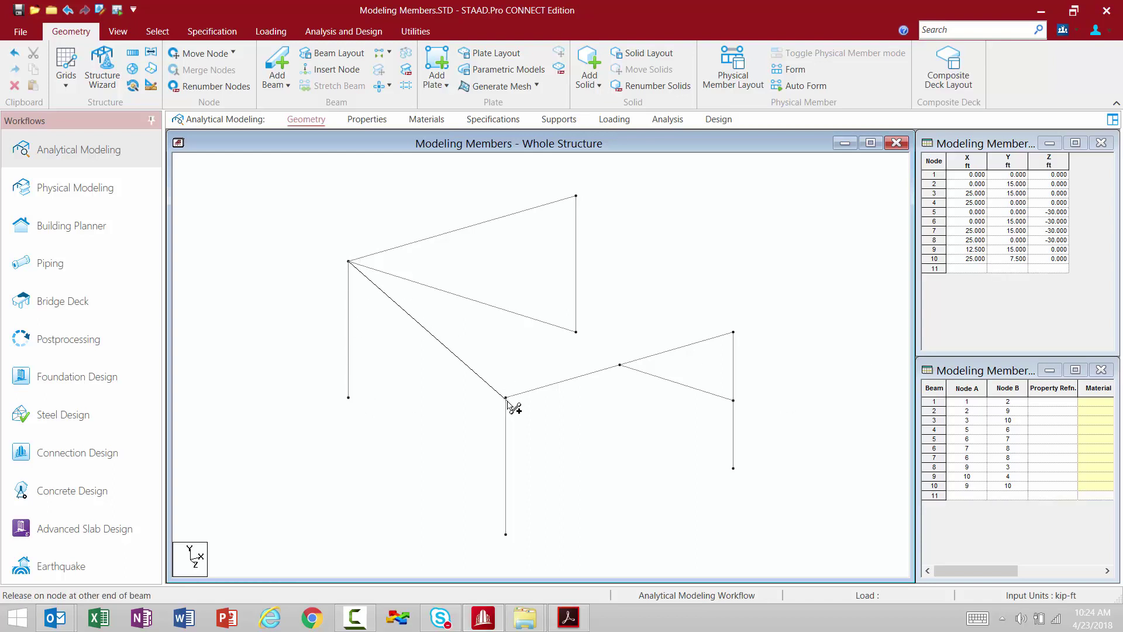
# Connect the two frames with beams from node 6 to node 2 and from node 7 to node 3
pyautogui.moveTo(576, 196); pyautogui.dragTo(733, 332)
# Add a beam from node 9 to a new node inserted at the midpoint of the column between nodes 1 and 2
pyautogui.moveTo(620, 368); pyautogui.dragTo(522, 479)
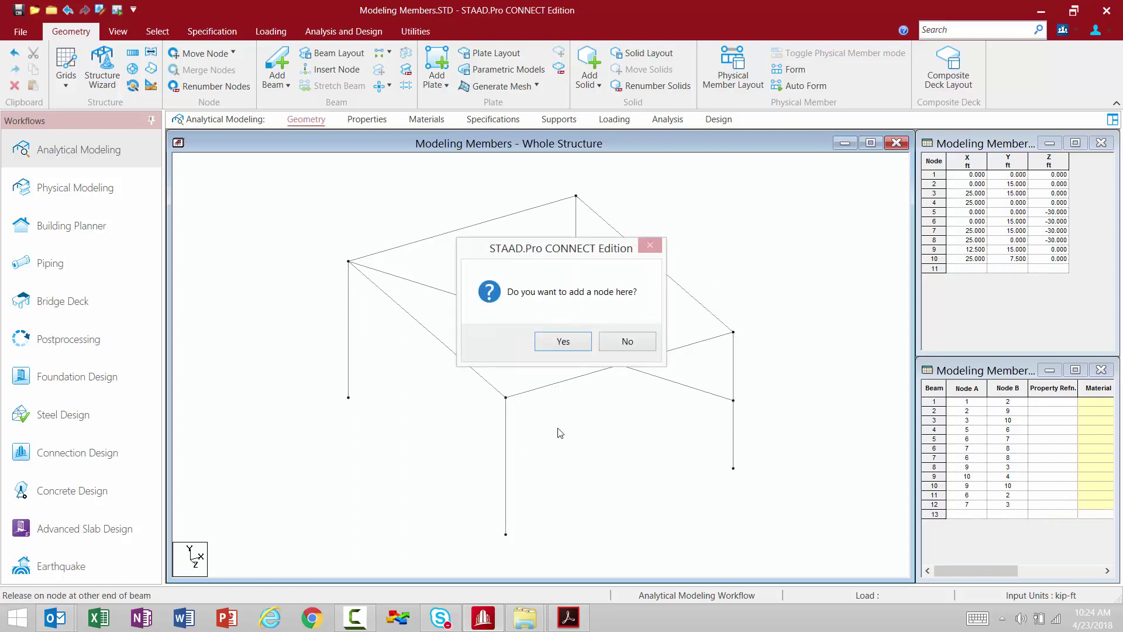
pyautogui.click(558, 340)
pyautogui.click(597, 429)
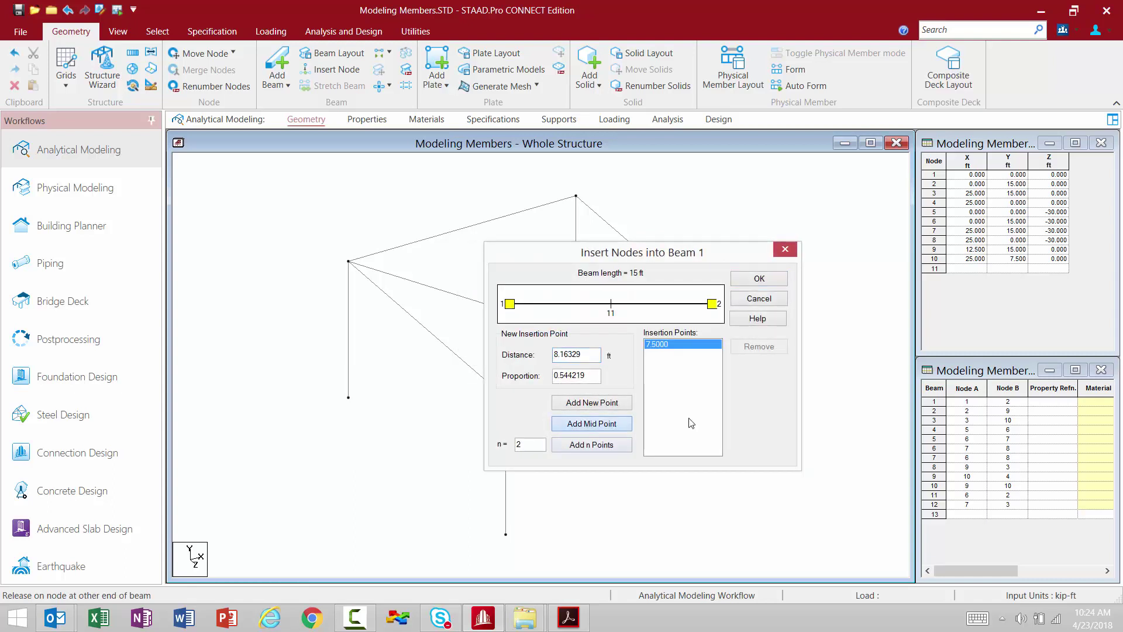
pyautogui.click(759, 279)
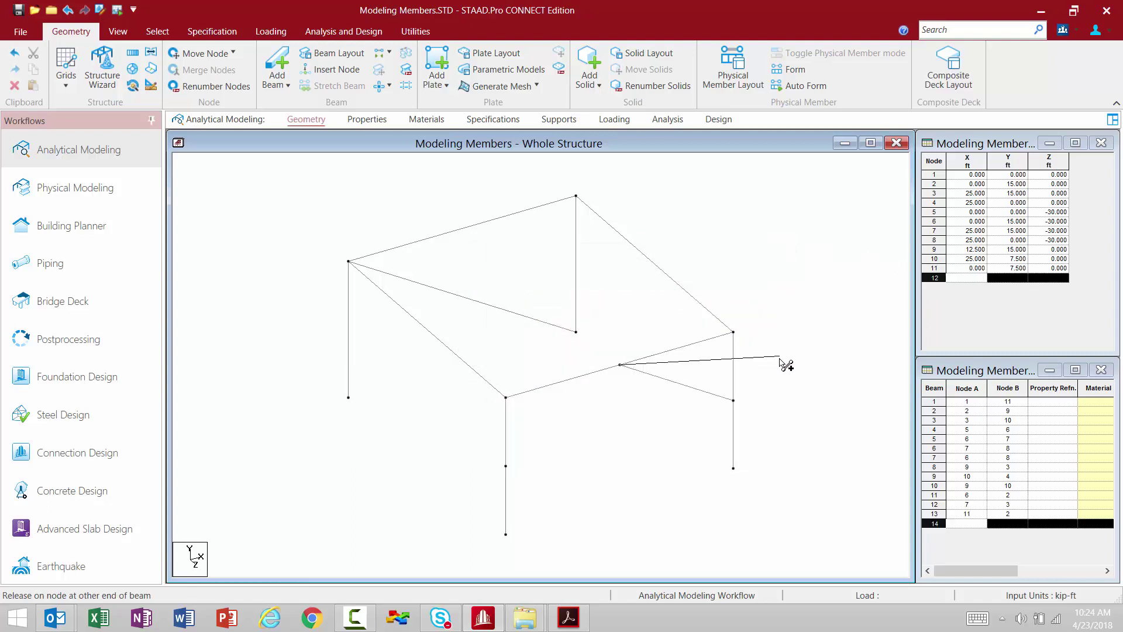
pyautogui.click(506, 466)
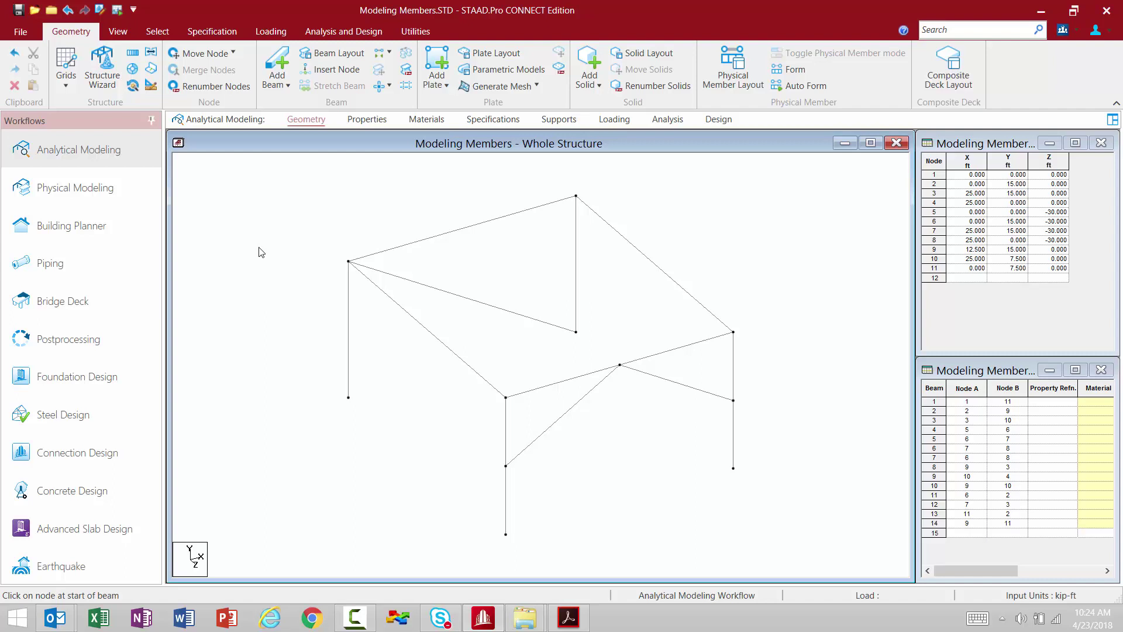
# With the Beam Cursor, select the rear frame's diagonal, its column between nodes 7 and 8 and its top beam together, and clear the selection
pyautogui.click(159, 33)
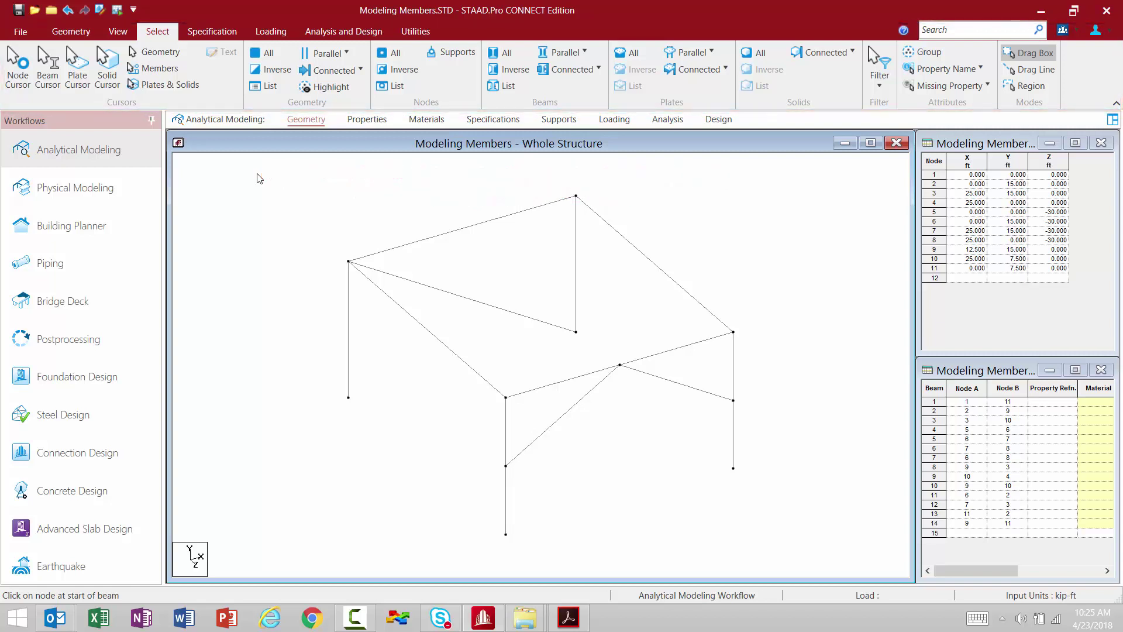
pyautogui.click(48, 67)
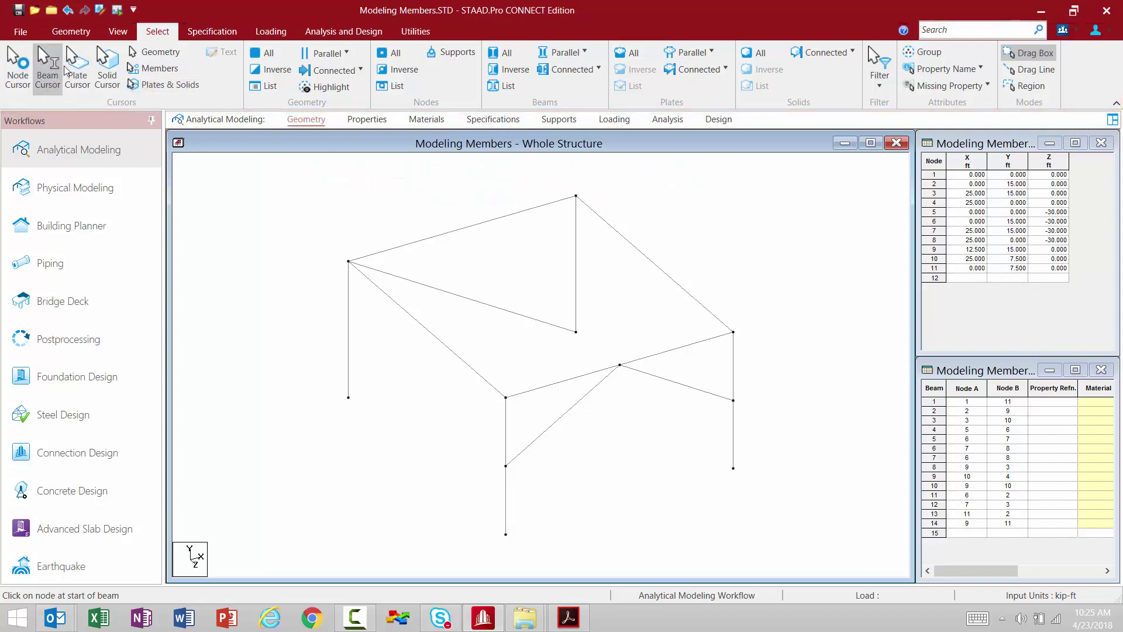
pyautogui.click(427, 241)
pyautogui.click(430, 285)
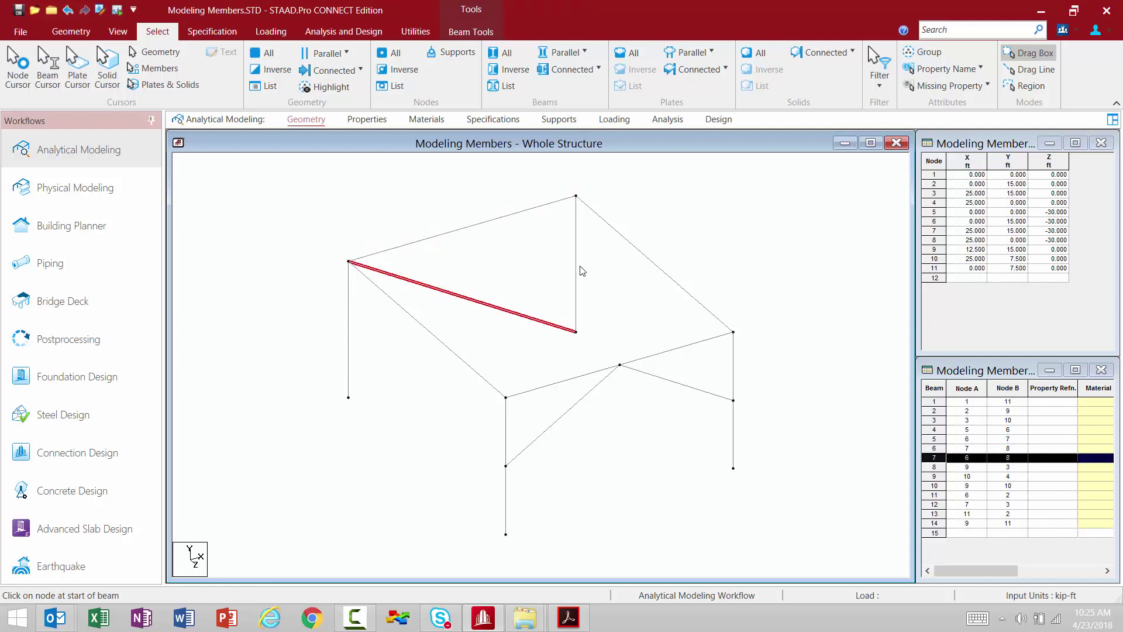
pyautogui.click(581, 268)
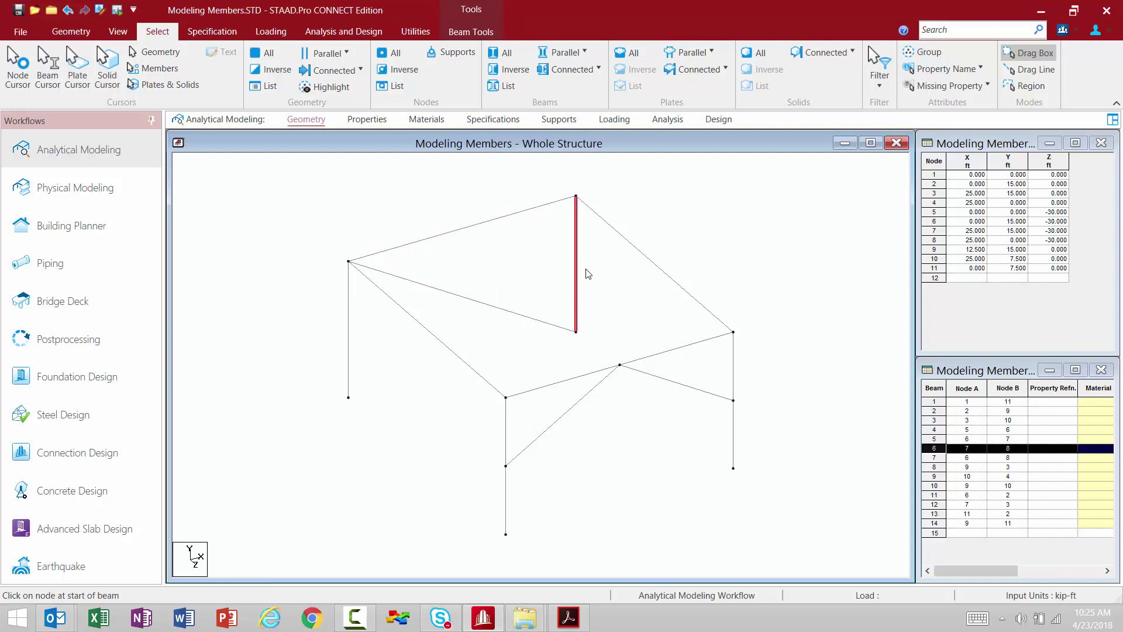
pyautogui.keyDown('ctrl'); pyautogui.click(507, 311); pyautogui.keyUp('ctrl')
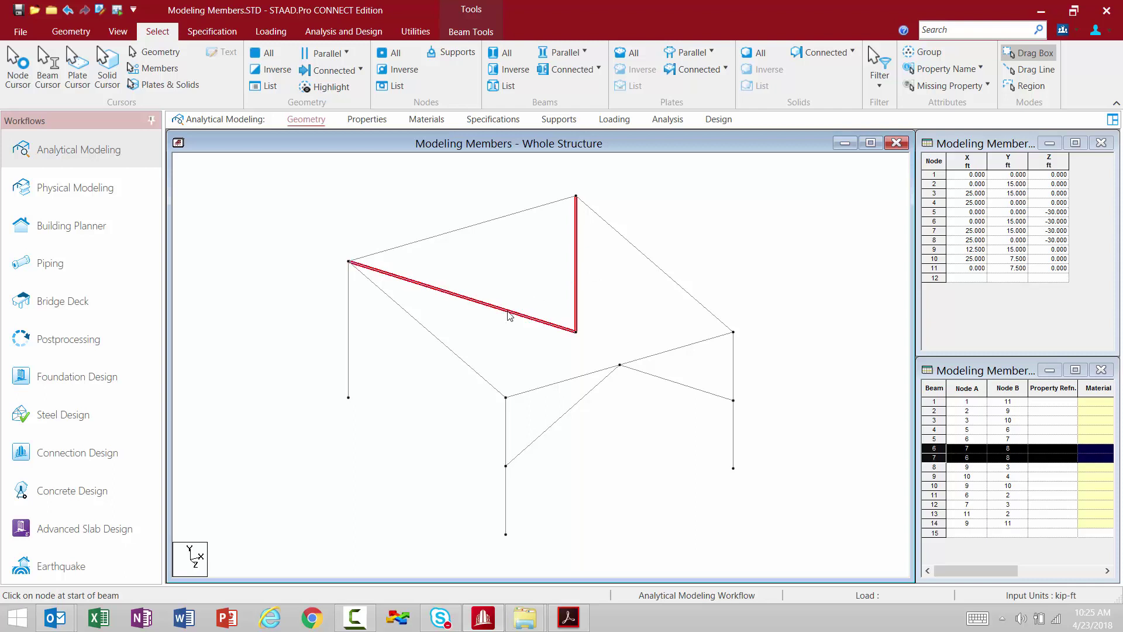
pyautogui.keyDown('ctrl'); pyautogui.click(459, 232); pyautogui.keyUp('ctrl')
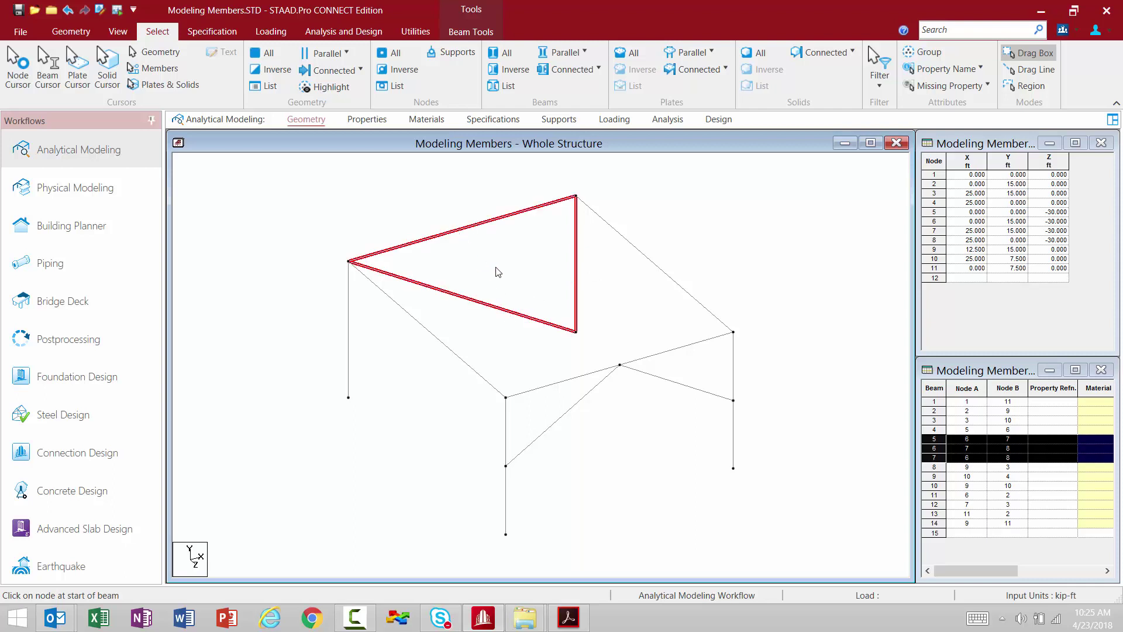
pyautogui.click(498, 272)
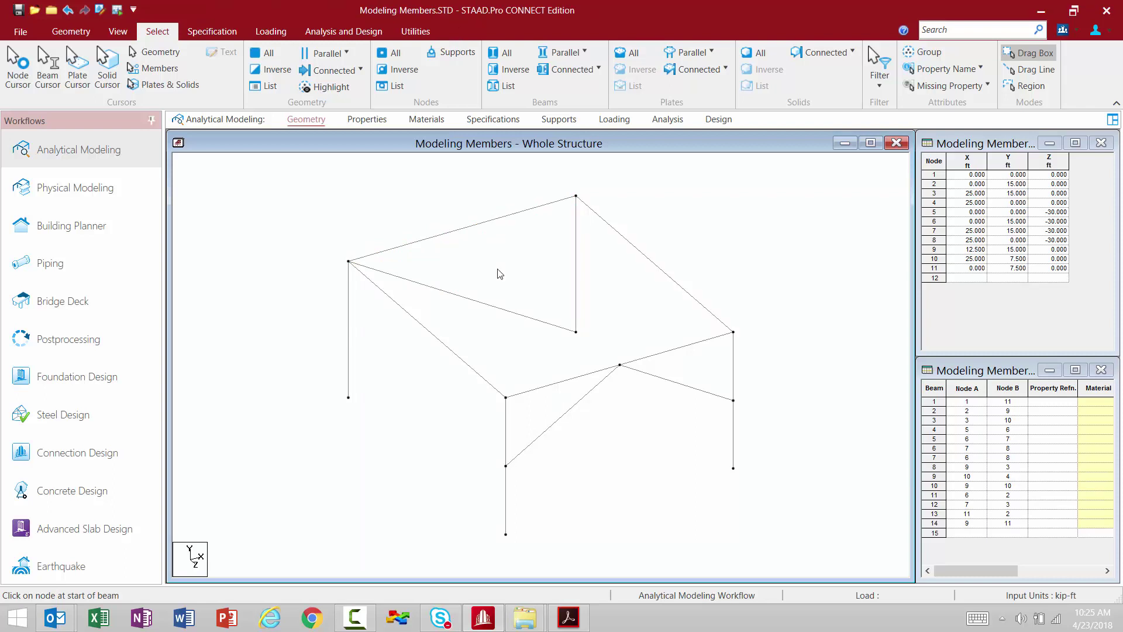
# With the Node Cursor, window-select nodes 3, 4 and 10 along the front column, and clear the selection
pyautogui.click(18, 68)
pyautogui.moveTo(757, 506); pyautogui.dragTo(716, 296)
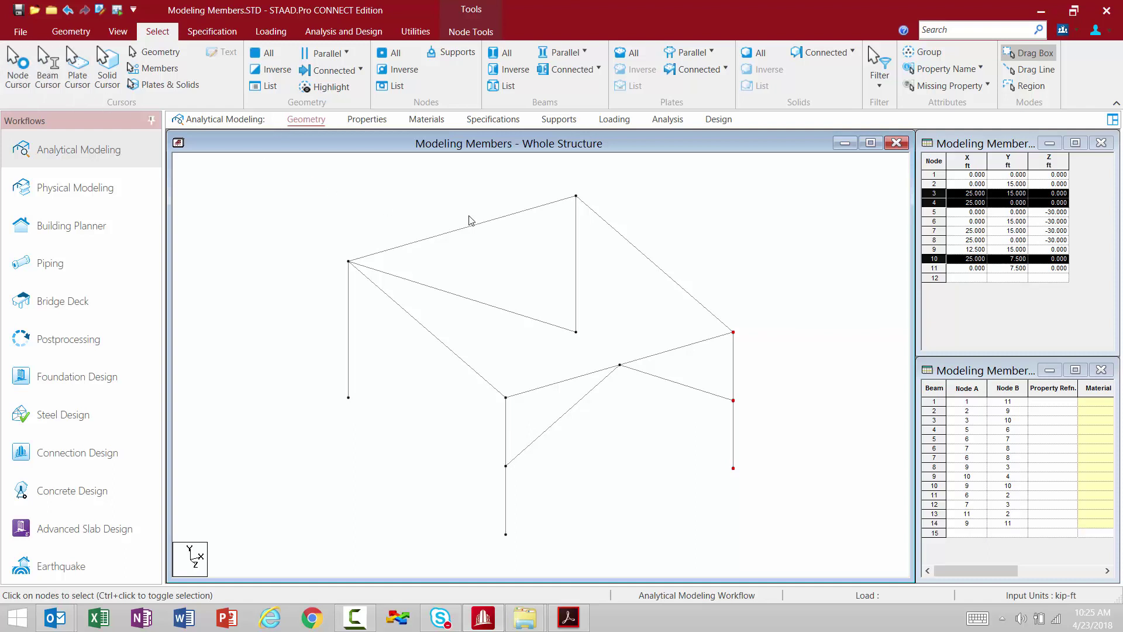
pyautogui.click(795, 217)
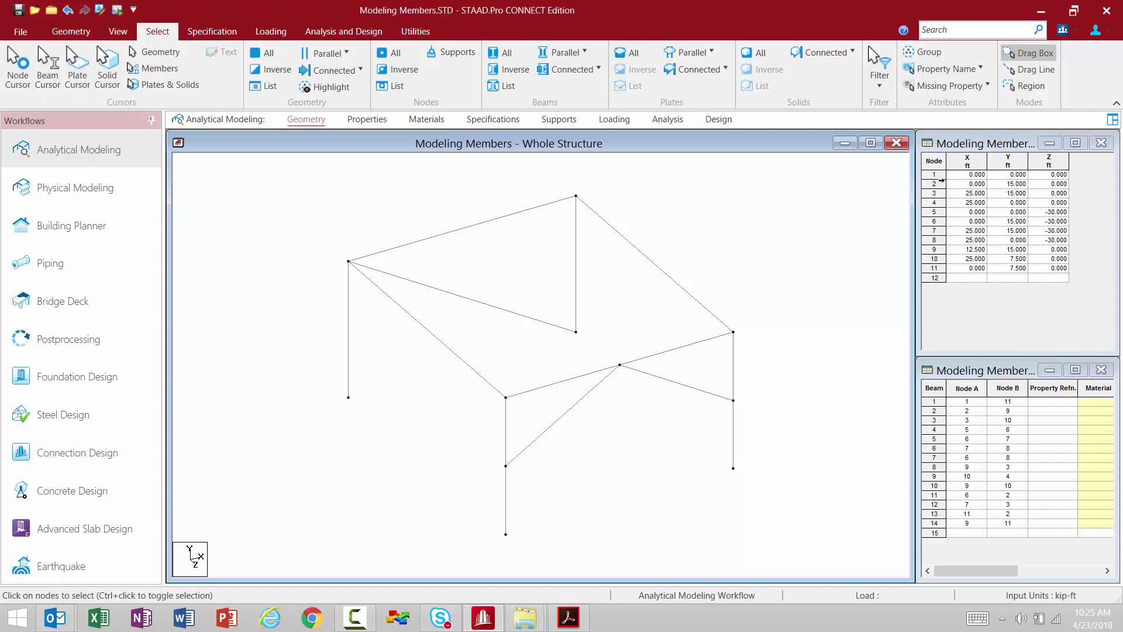
# Select nodes 1 to 5 and beams 3 to 7 through their table rows, clearing each selection
pyautogui.moveTo(937, 174); pyautogui.dragTo(934, 211)
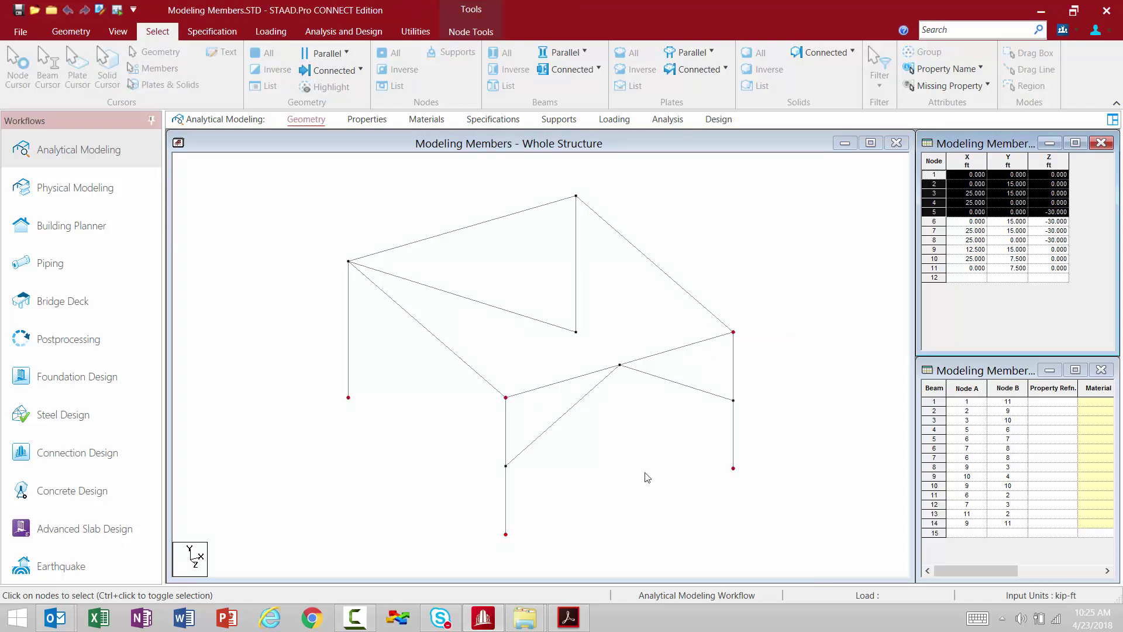
pyautogui.click(831, 433)
pyautogui.moveTo(933, 419); pyautogui.dragTo(933, 457)
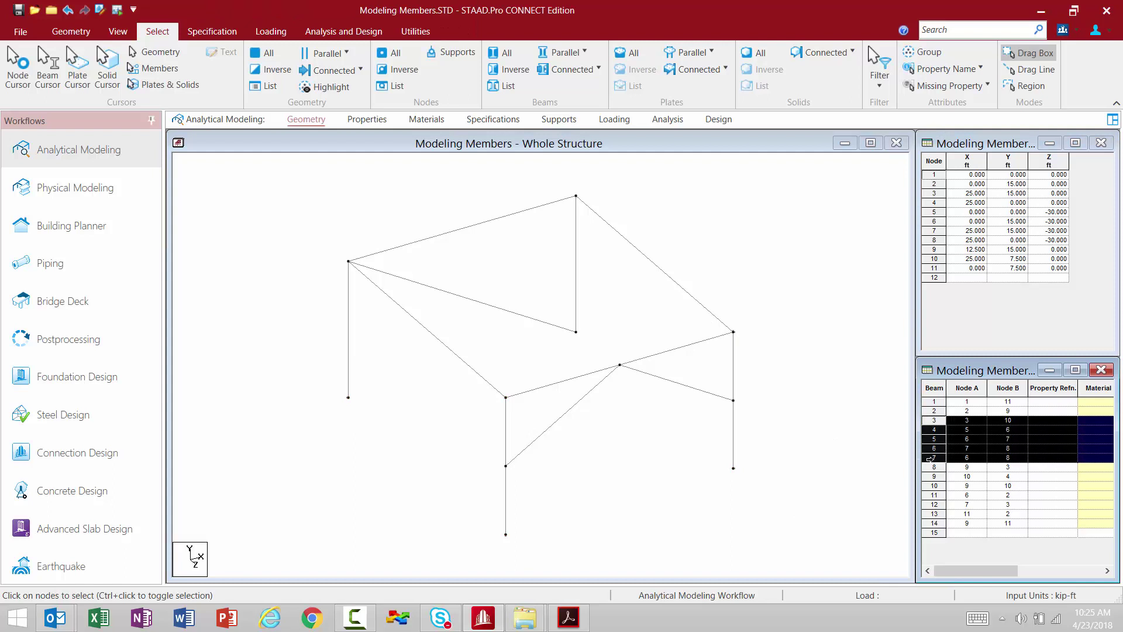
pyautogui.click(845, 466)
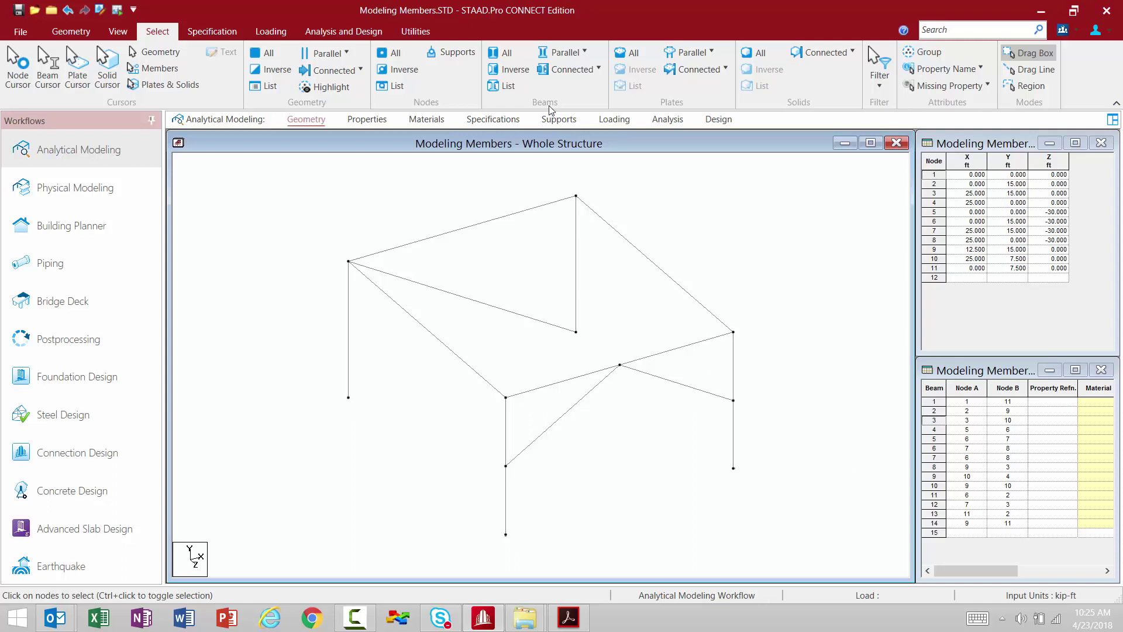
# Select all beams parallel to the Y axis, and clear the selection
pyautogui.click(556, 51)
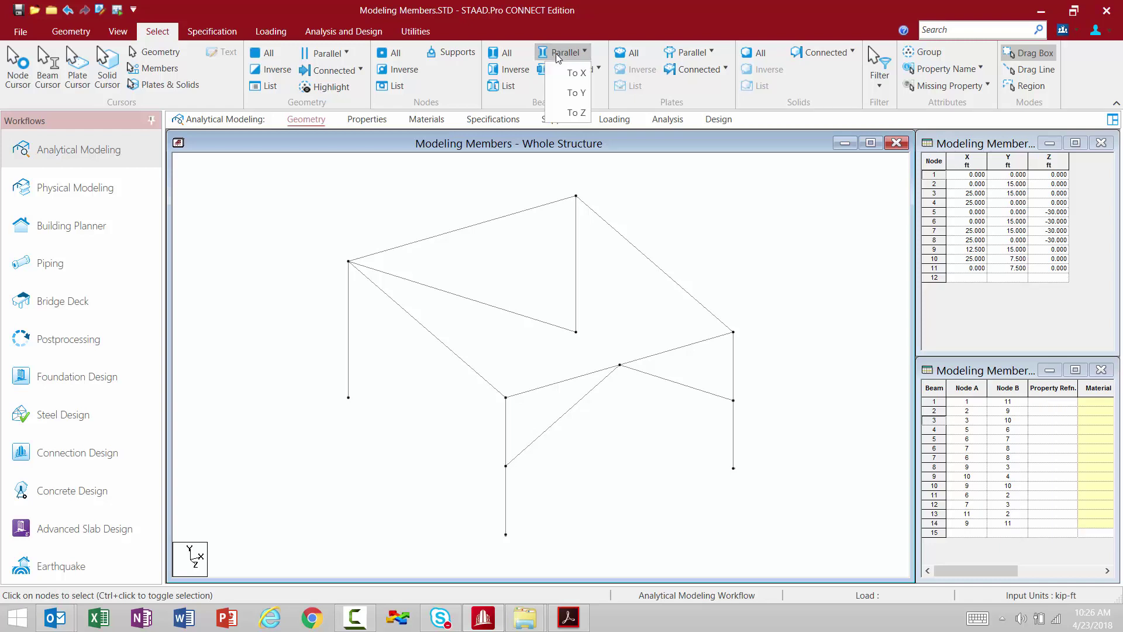
pyautogui.click(565, 93)
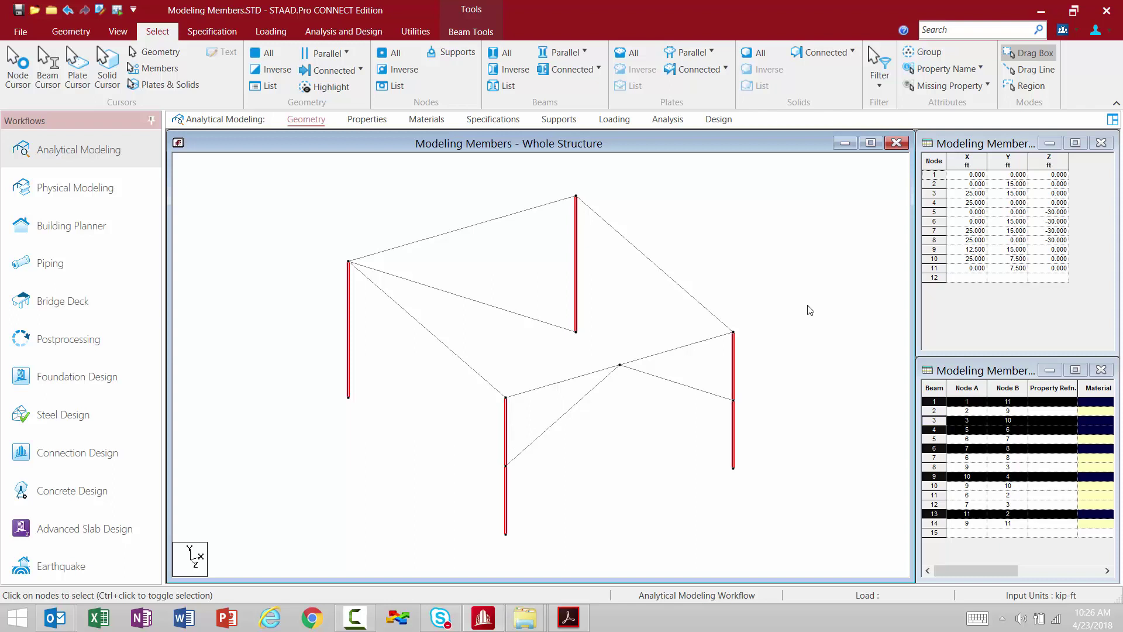
pyautogui.click(809, 309)
# Review the options for selecting members by property name and by missing property
pyautogui.click(980, 69)
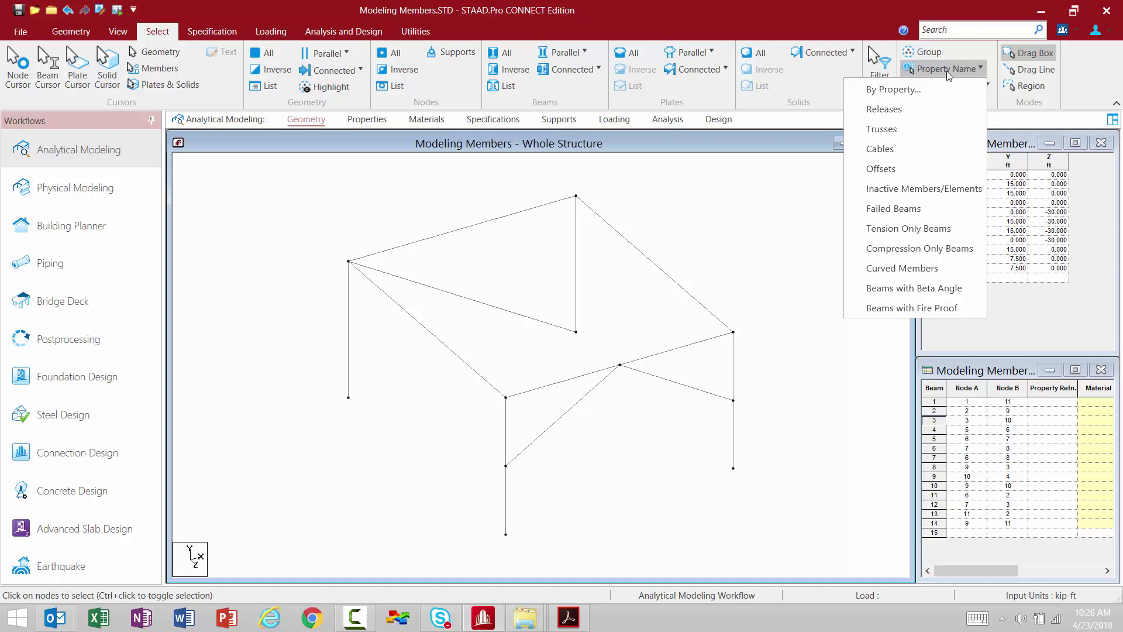
pyautogui.click(992, 97)
pyautogui.click(980, 86)
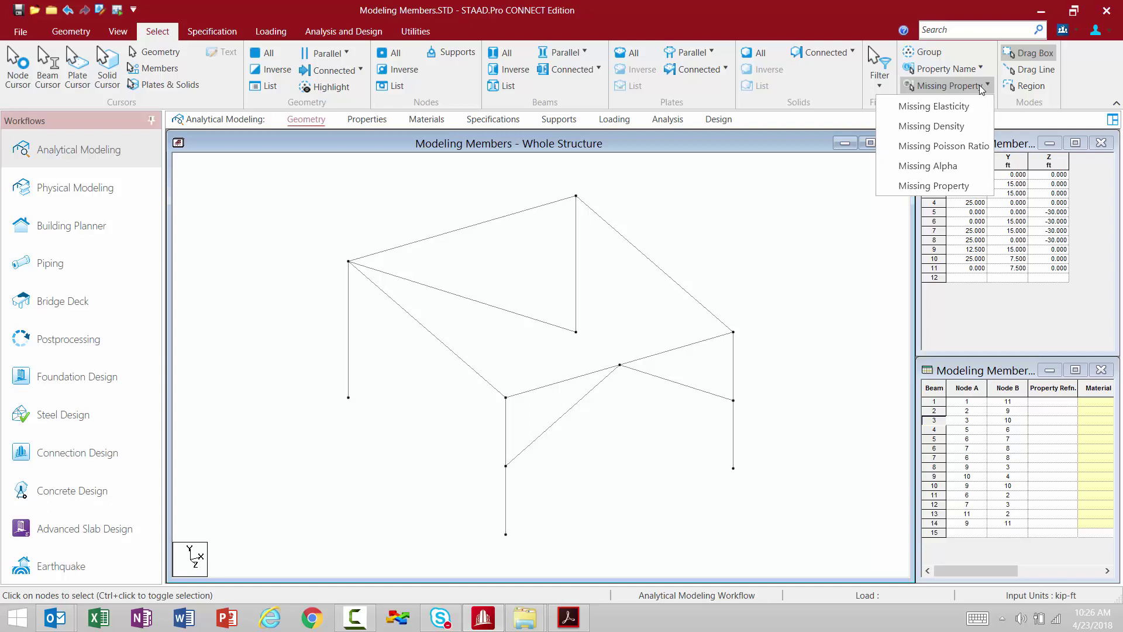
pyautogui.click(741, 146)
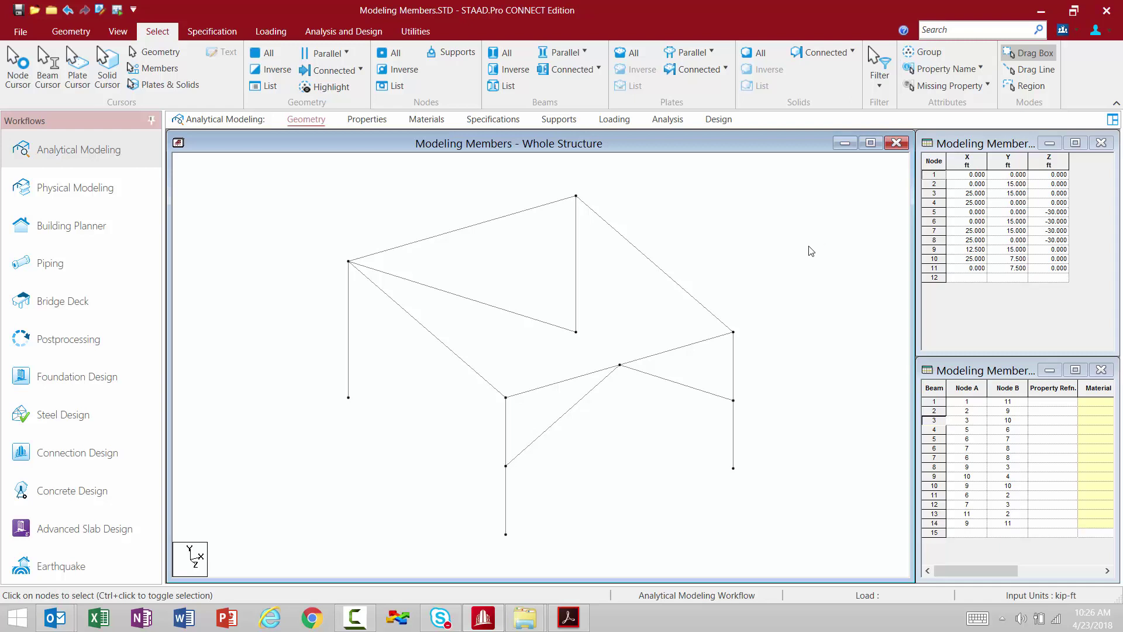
# Examine the beam tools with the rear top beam selected and the node tools with nodes 5 and 6 selected
pyautogui.click(473, 230)
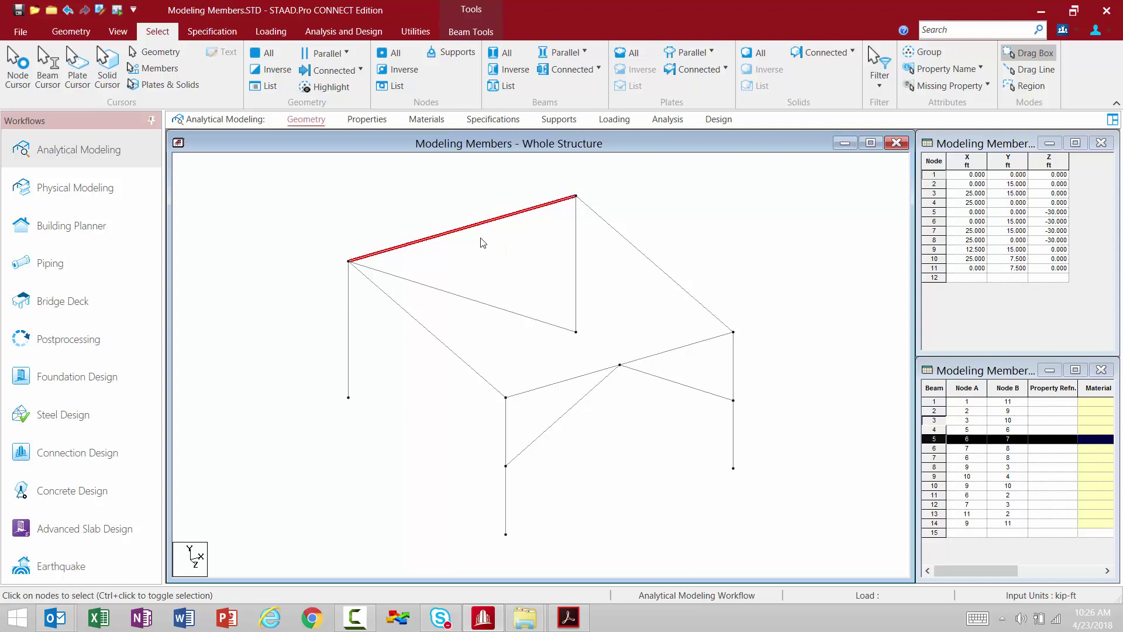
pyautogui.click(468, 36)
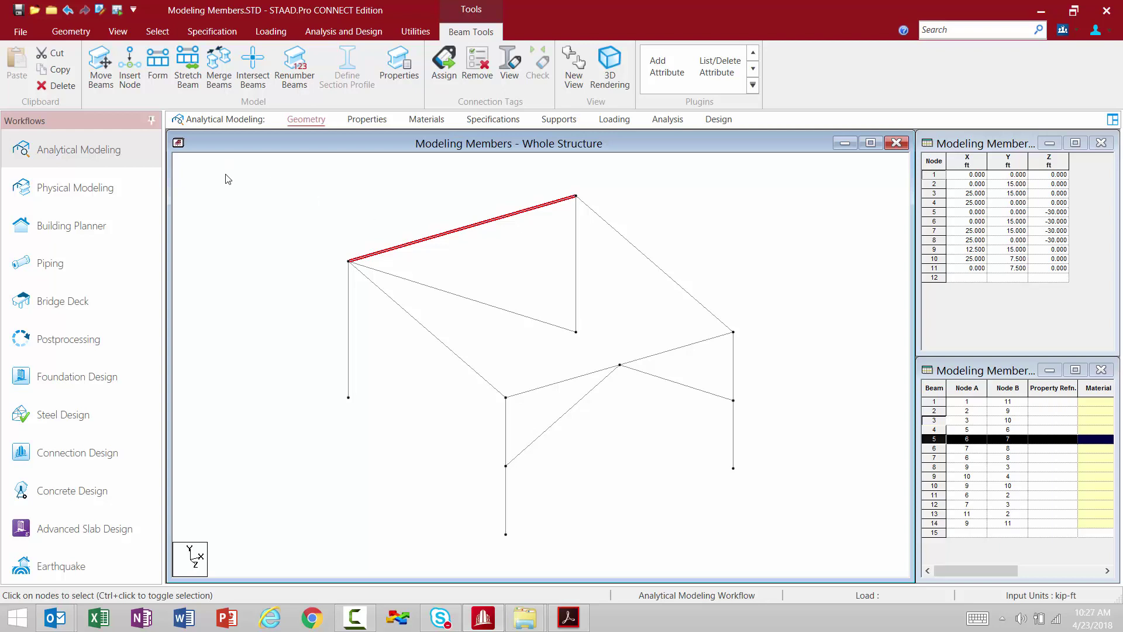
pyautogui.click(156, 32)
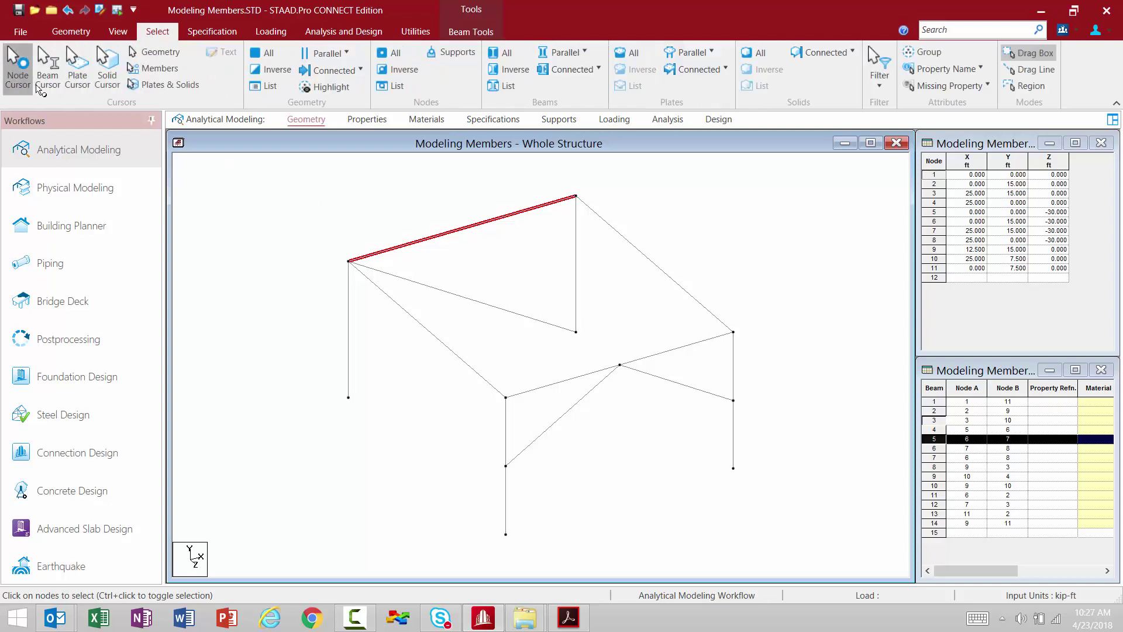
pyautogui.moveTo(379, 436); pyautogui.dragTo(321, 234)
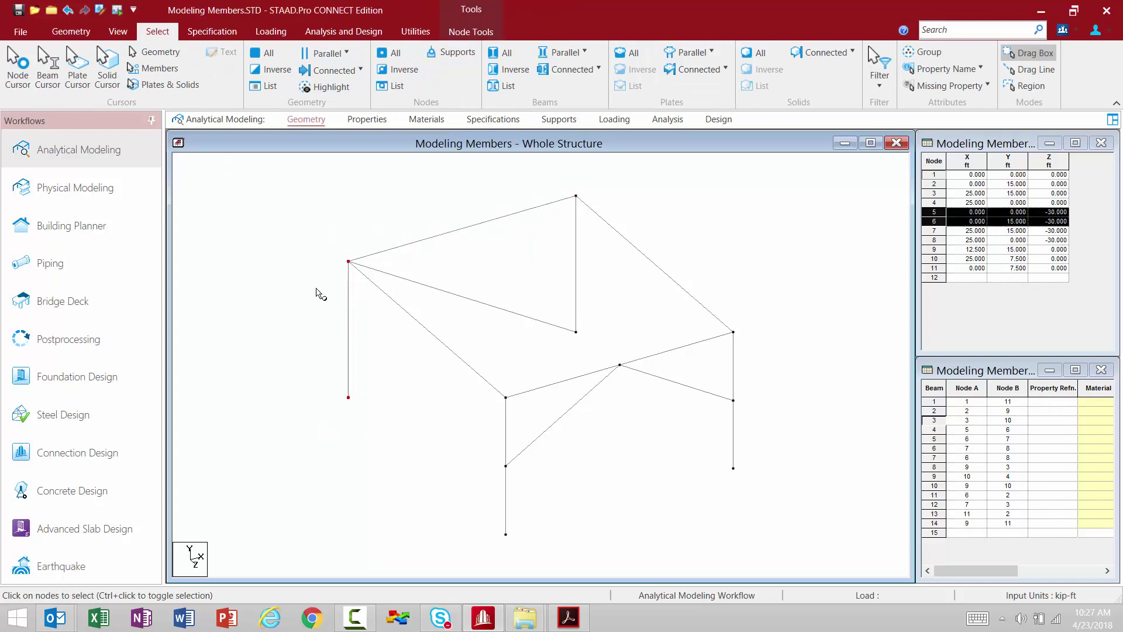
pyautogui.click(479, 32)
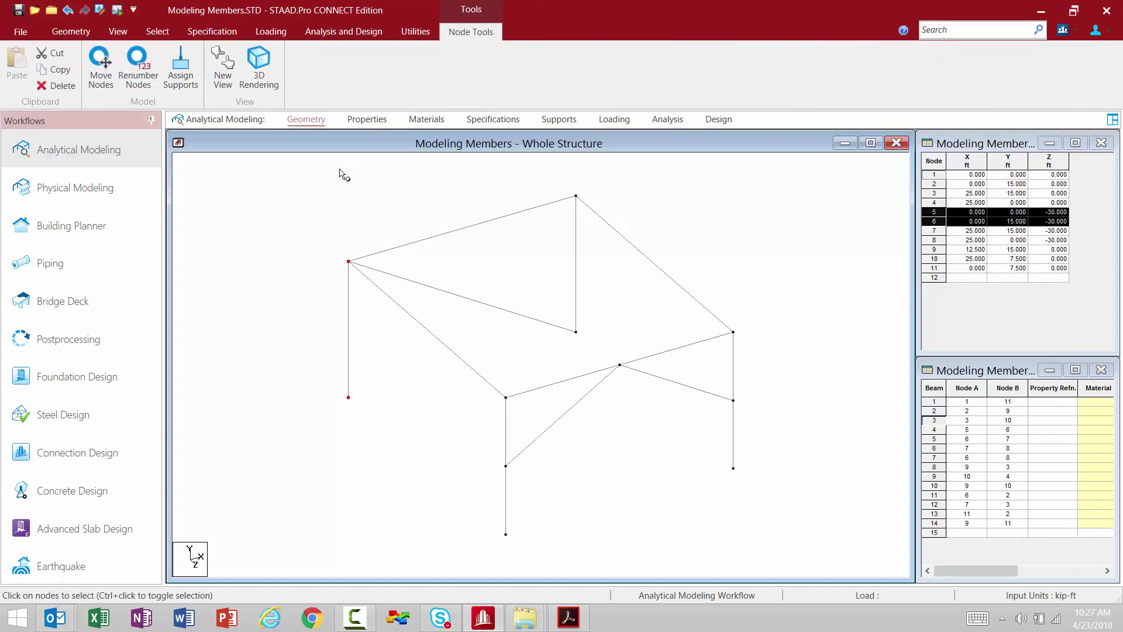
pyautogui.click(70, 33)
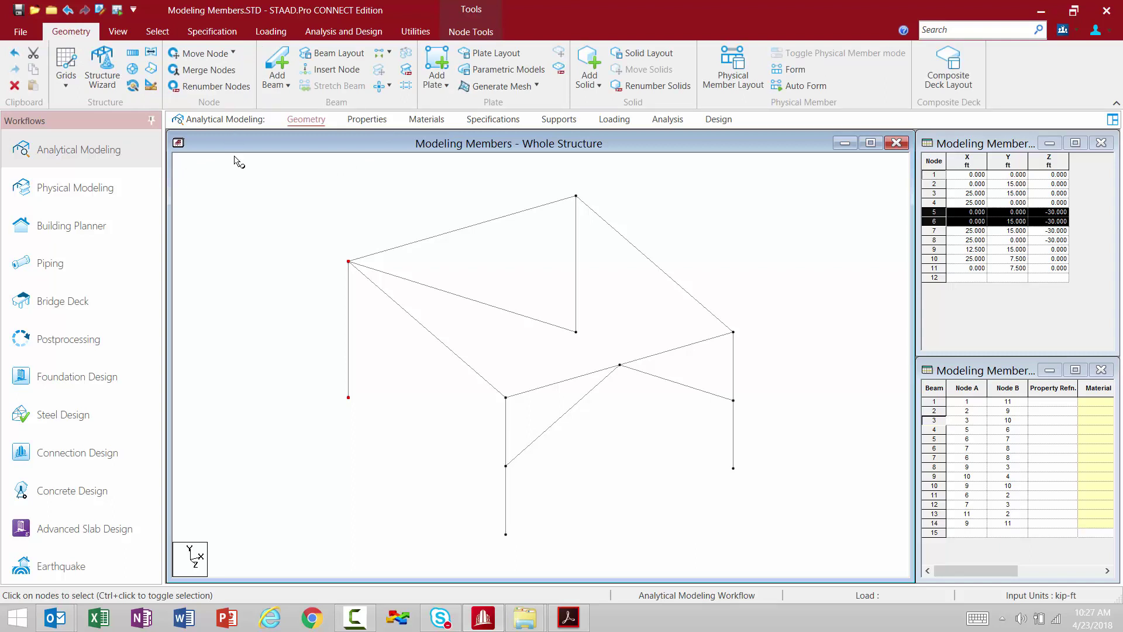
pyautogui.click(234, 186)
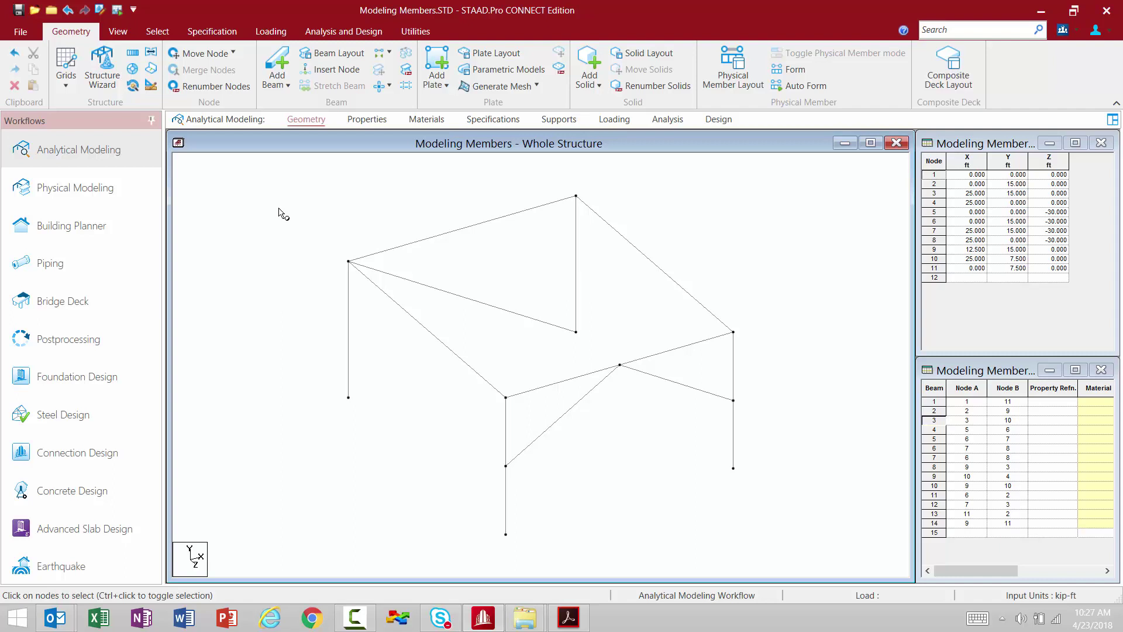
# Insert three equally spaced nodes into the rear top beam between nodes 6 and 7
pyautogui.click(157, 32)
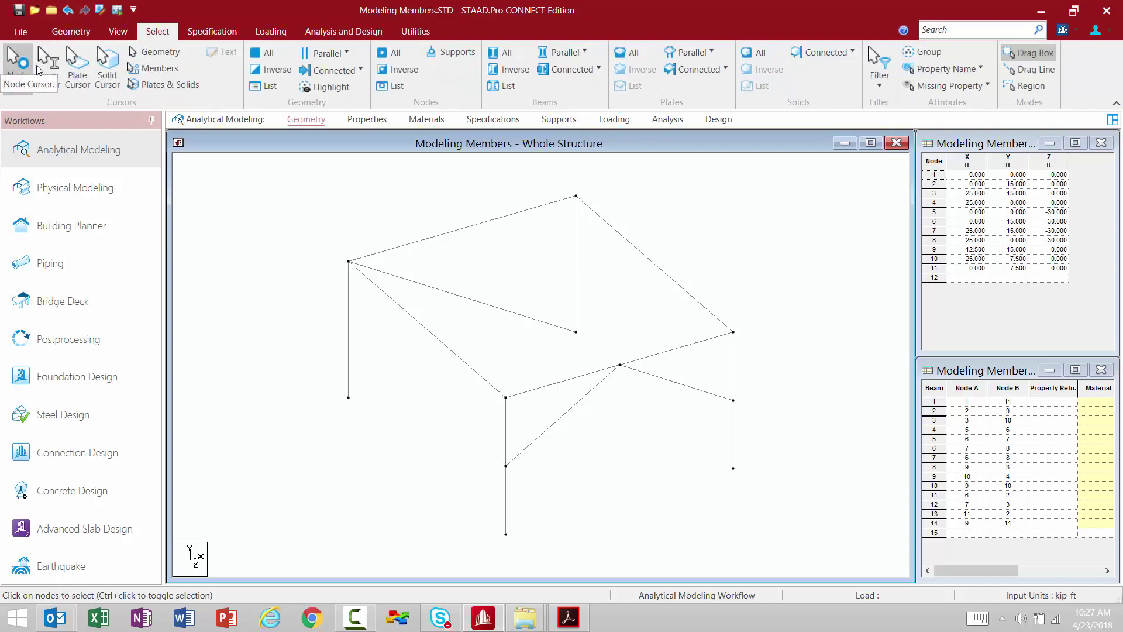
pyautogui.click(55, 56)
pyautogui.click(71, 31)
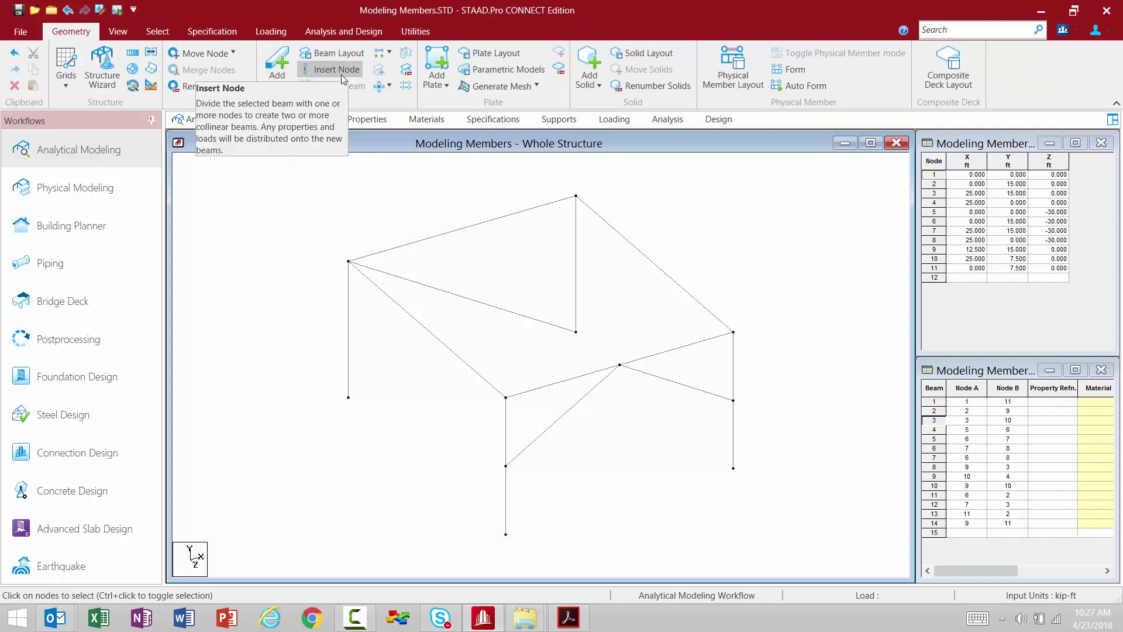
pyautogui.click(465, 230)
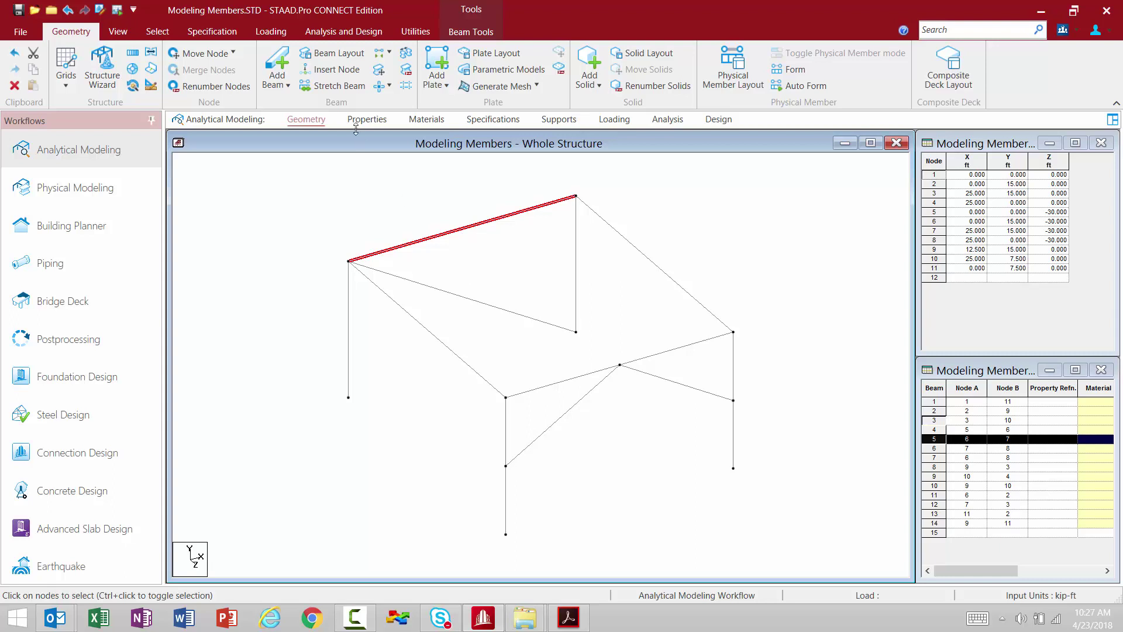
pyautogui.click(315, 71)
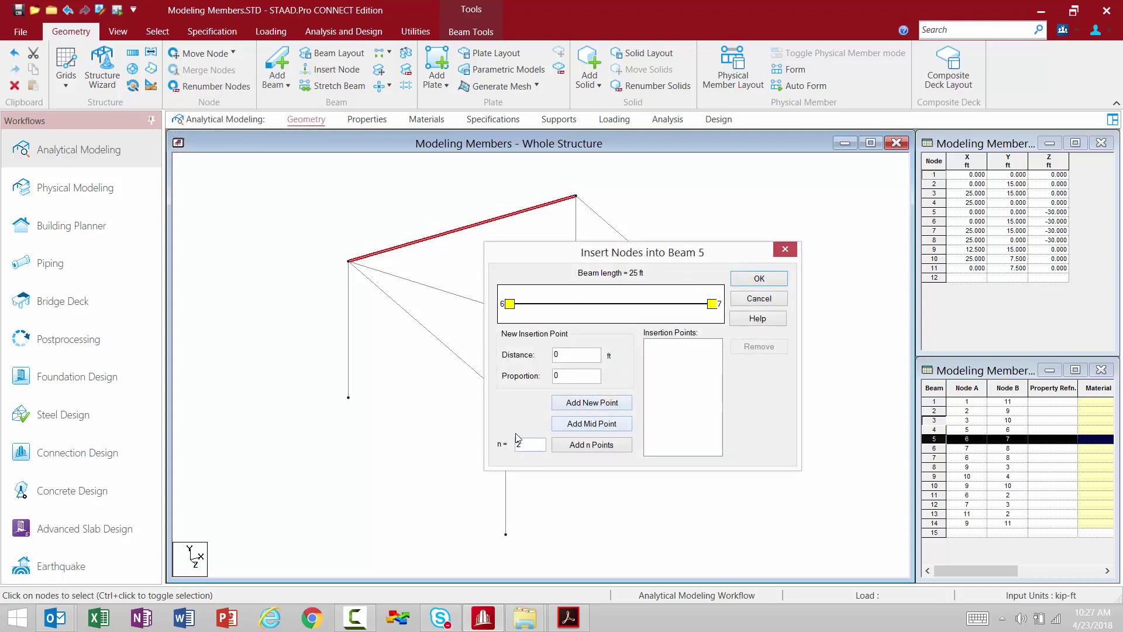
pyautogui.moveTo(522, 445); pyautogui.dragTo(501, 446)
pyautogui.write('3')
pyautogui.click(579, 444)
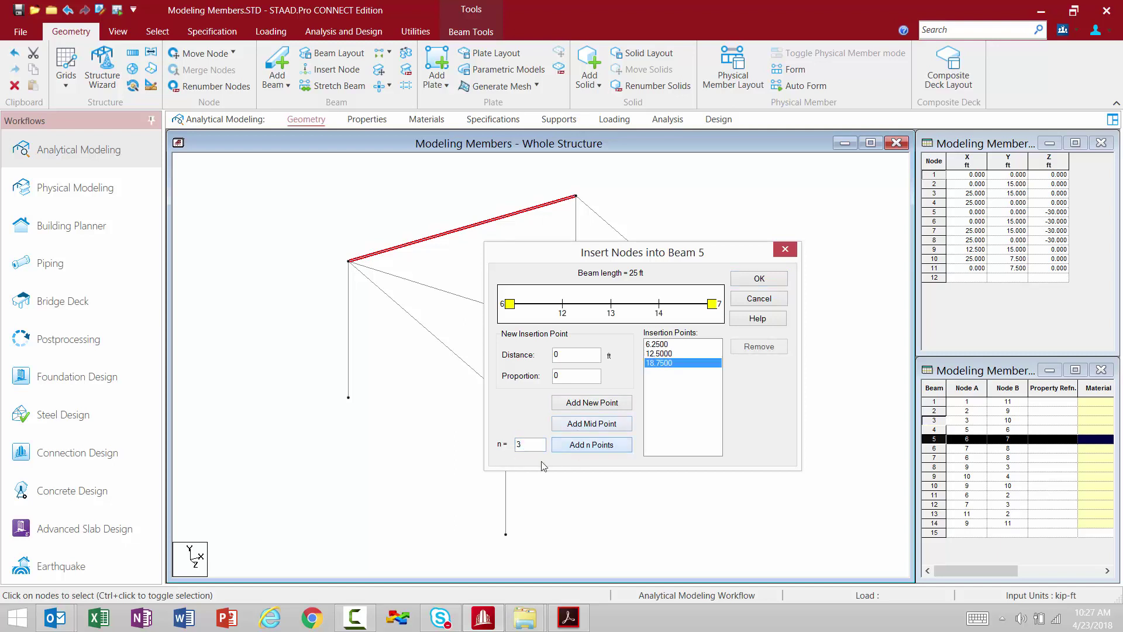
pyautogui.click(759, 279)
# Select the individual segments of the divided rear top beam and the front beam between nodes 2 and 9 to check them
pyautogui.click(443, 235)
pyautogui.click(478, 227)
pyautogui.click(533, 209)
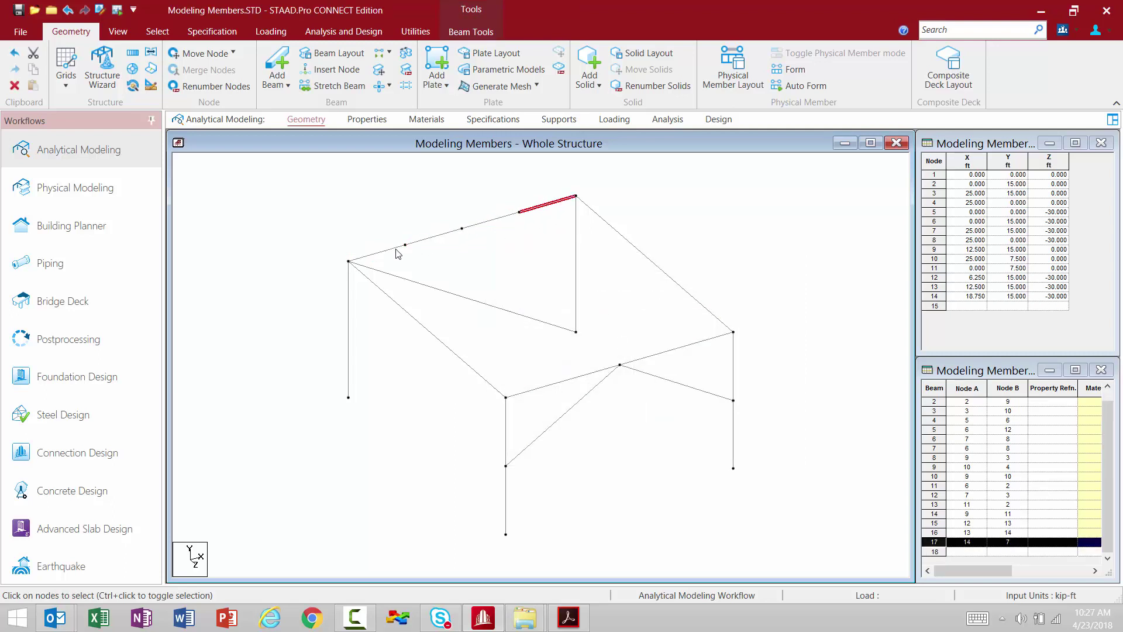
pyautogui.click(397, 252)
pyautogui.click(535, 391)
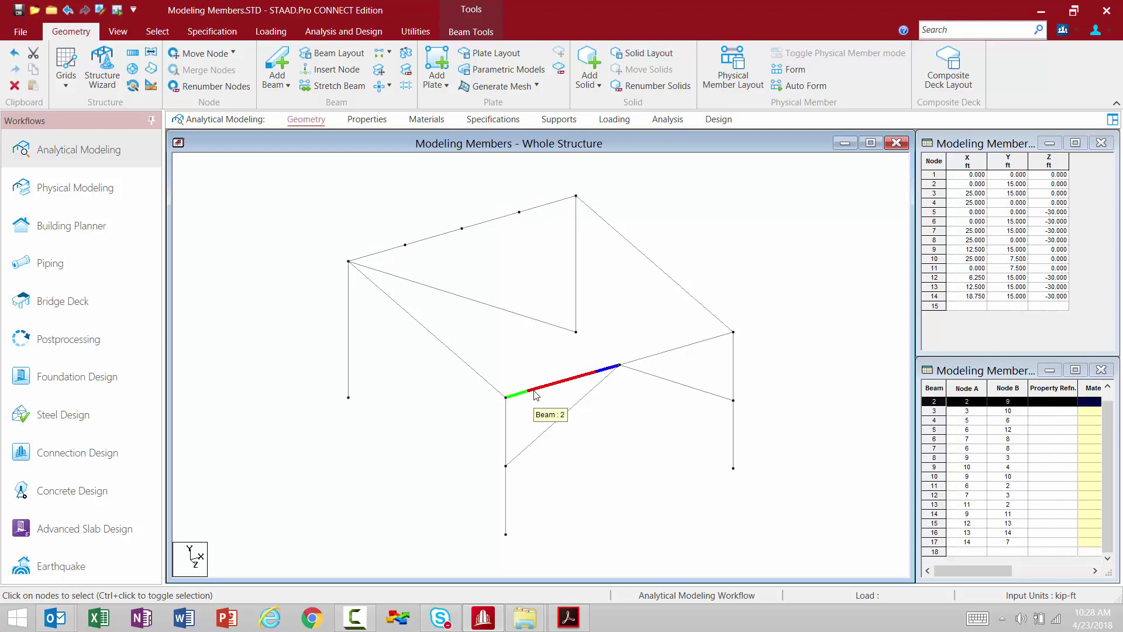
# Insert a midpoint node into each of the two front top beams between nodes 2, 9 and 3
pyautogui.keyDown('ctrl'); pyautogui.click(643, 359); pyautogui.keyUp('ctrl')
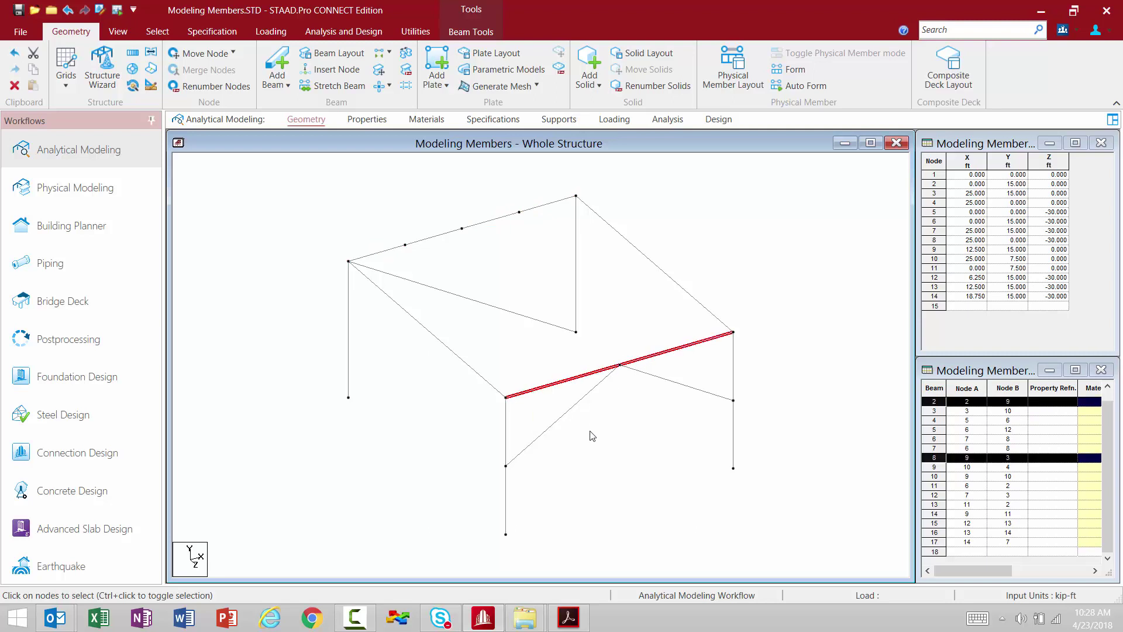
pyautogui.click(332, 69)
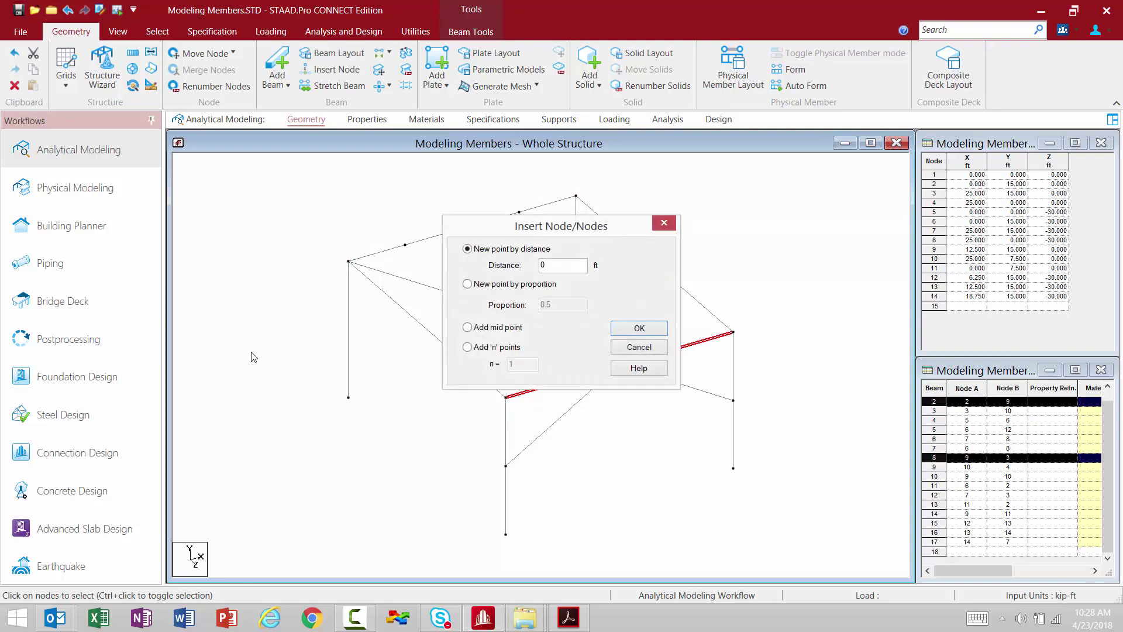
pyautogui.click(467, 328)
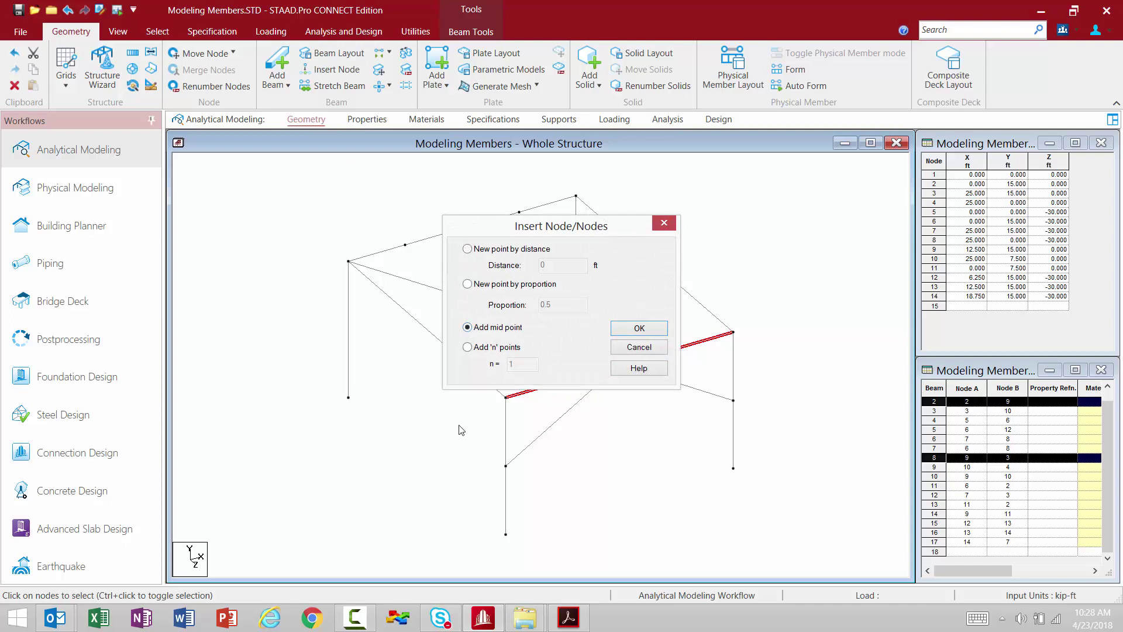
pyautogui.click(638, 328)
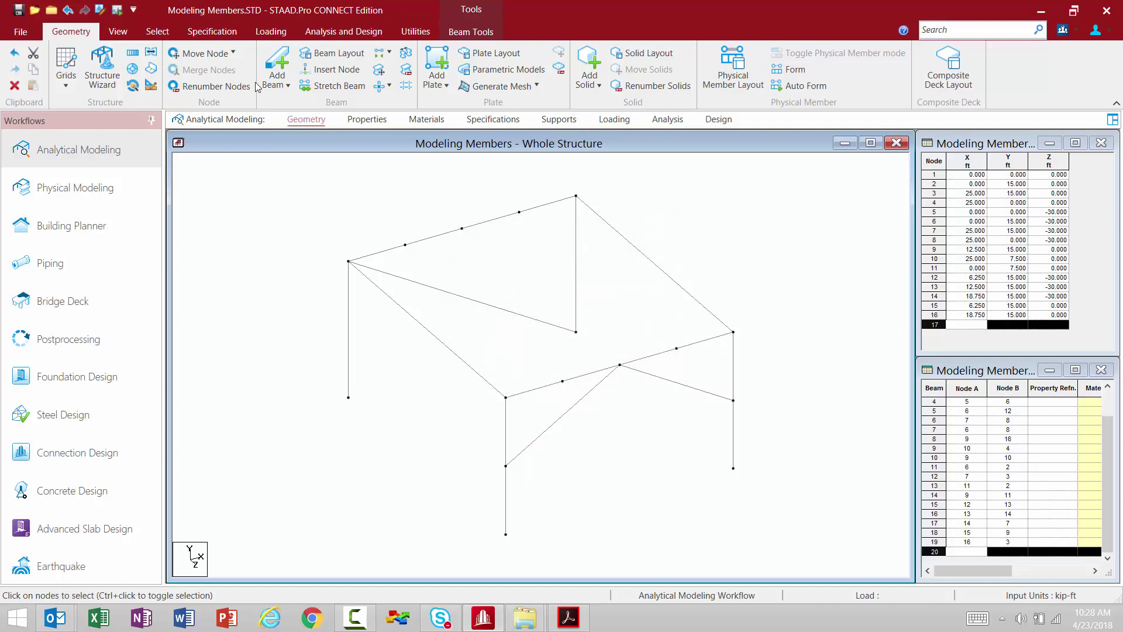
# Add three parallel roof beams joining the intermediate nodes of the rear top beam to the matching nodes of the front top beam
pyautogui.click(277, 65)
pyautogui.moveTo(405, 245); pyautogui.dragTo(563, 381)
pyautogui.moveTo(462, 228); pyautogui.dragTo(620, 364)
pyautogui.moveTo(519, 212); pyautogui.dragTo(677, 348)
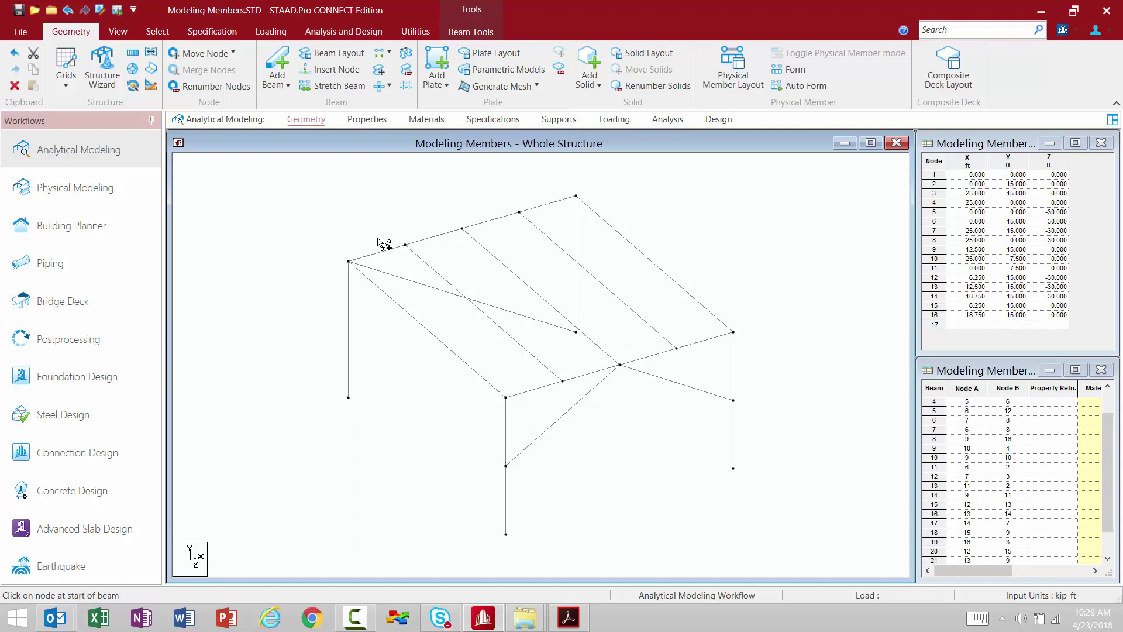
pyautogui.click(271, 64)
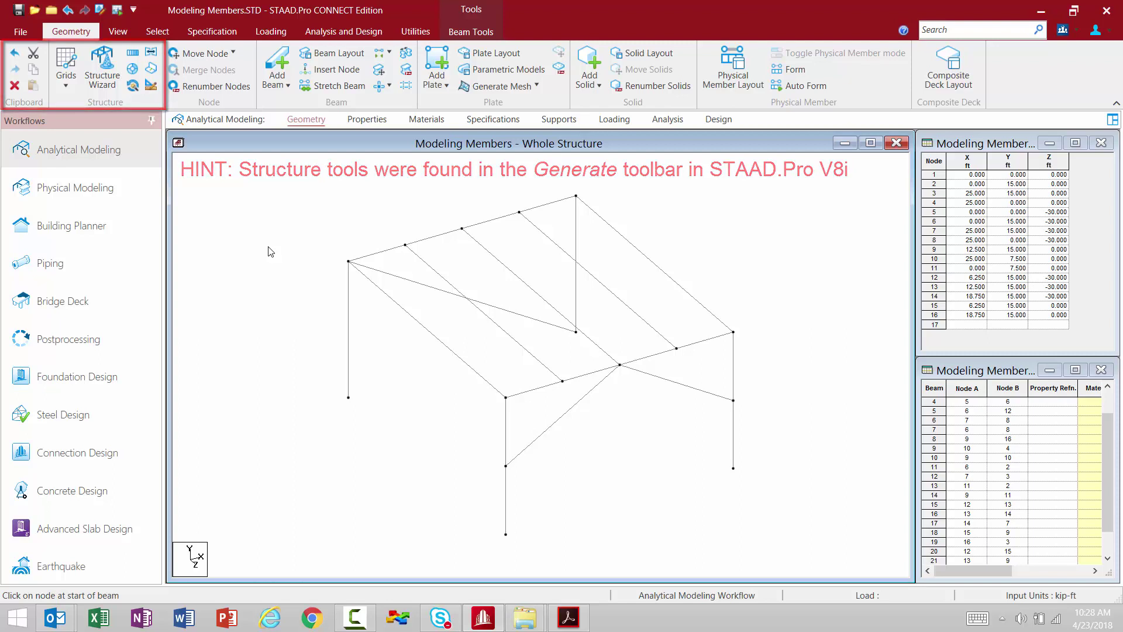
# Repeat the whole frame translationally in the global Z direction with 3 steps at 30 ft spacing, using Link Steps and Open Base
pyautogui.moveTo(279, 170); pyautogui.dragTo(787, 554)
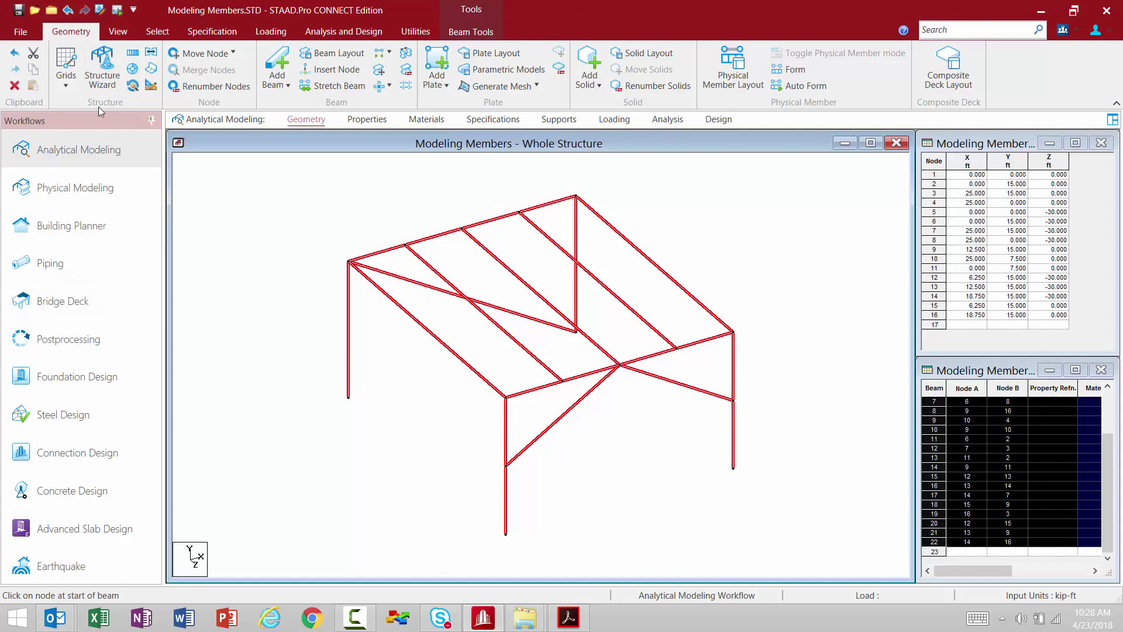
pyautogui.click(132, 55)
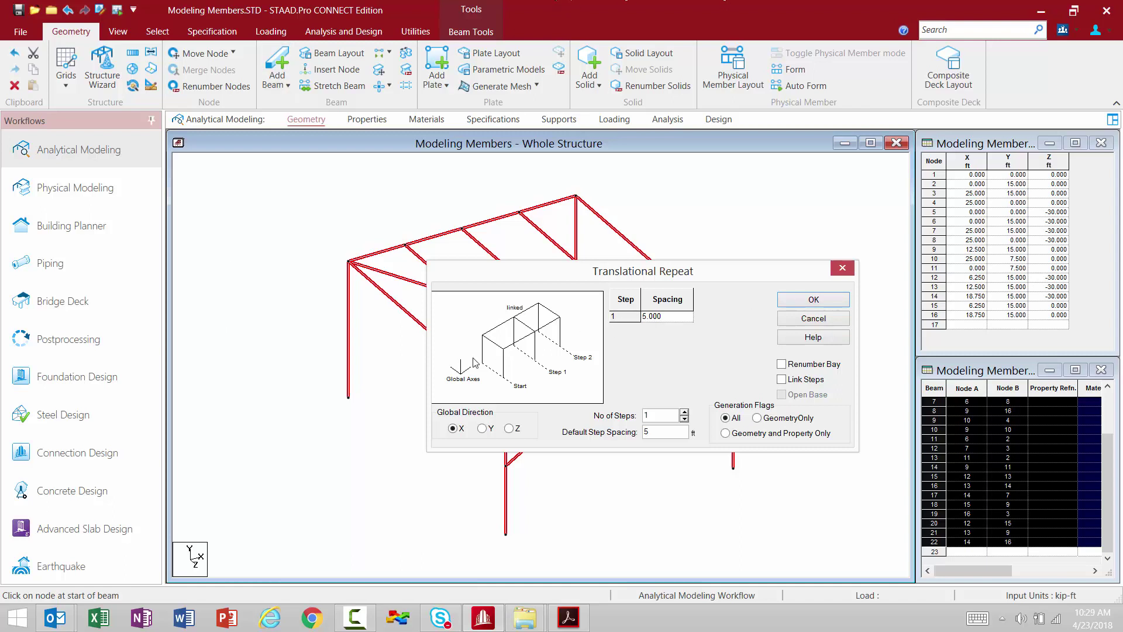
pyautogui.click(510, 428)
pyautogui.click(684, 413)
pyautogui.click(684, 413)
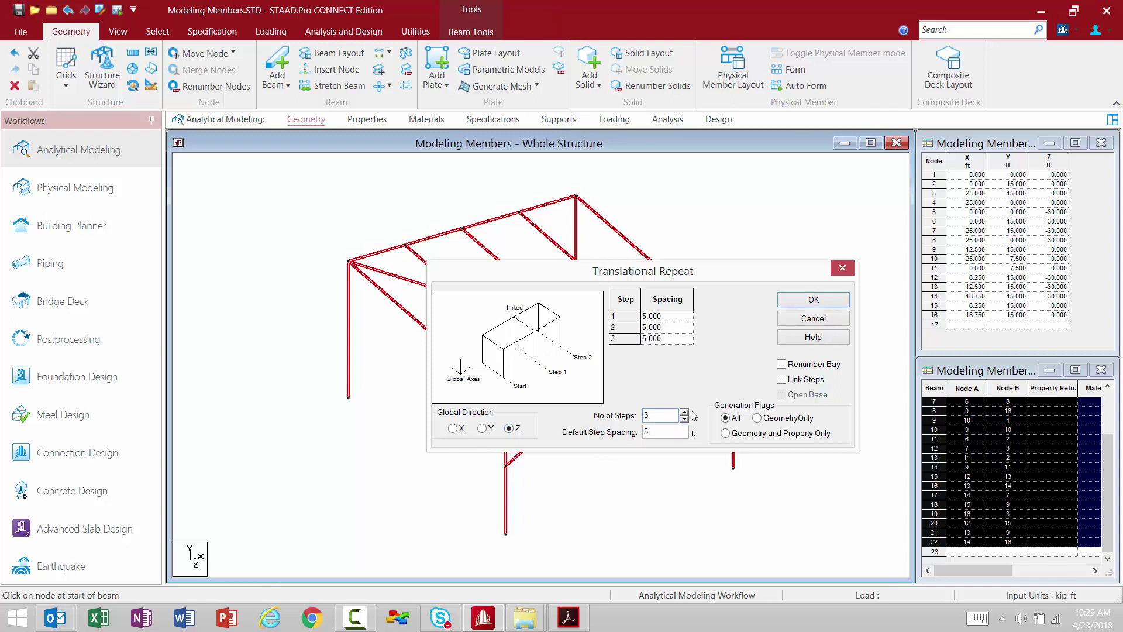
pyautogui.click(665, 433)
pyautogui.doubleClick(665, 432)
pyautogui.write('30')
pyautogui.click(781, 380)
pyautogui.click(781, 394)
pyautogui.click(804, 302)
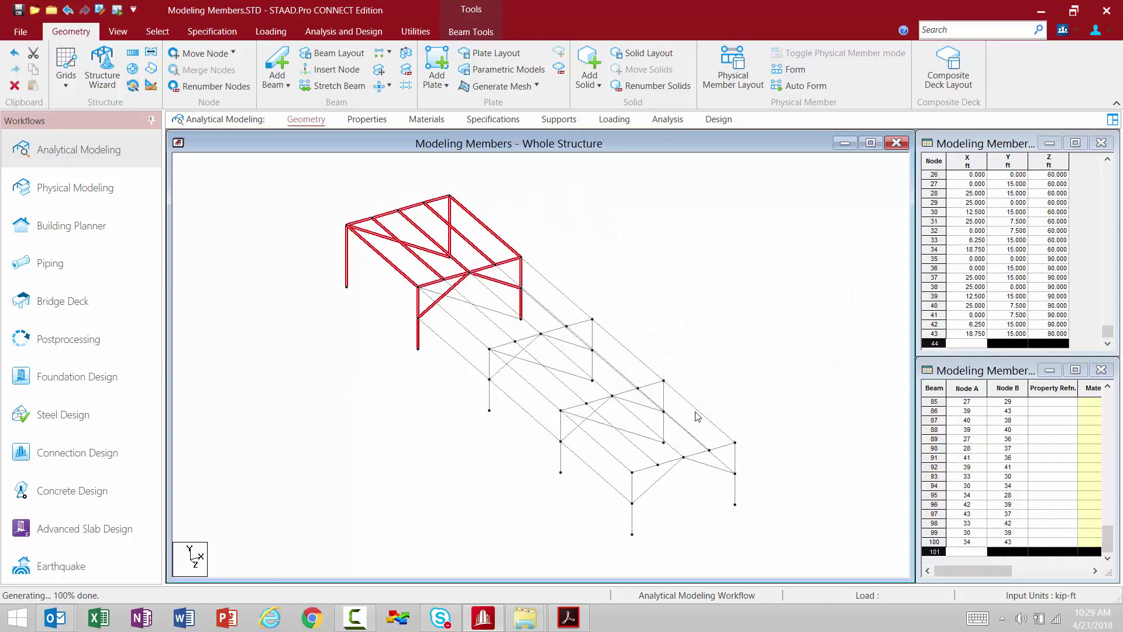
pyautogui.click(788, 205)
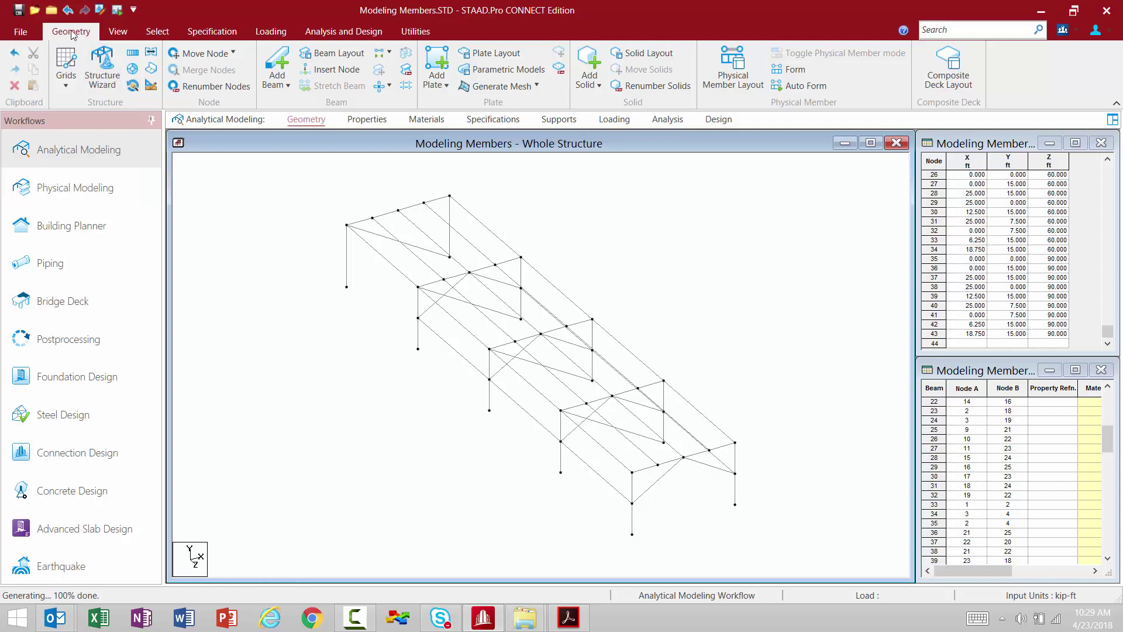
# Open the Structure Wizard and review the available prototype model types
pyautogui.click(103, 73)
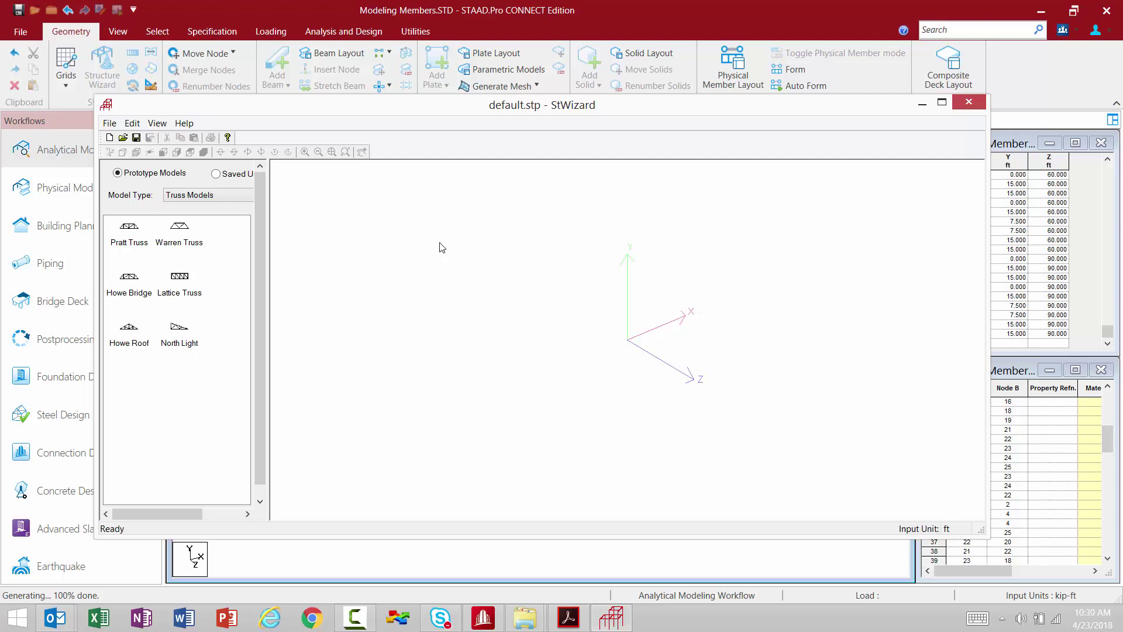
pyautogui.click(215, 198)
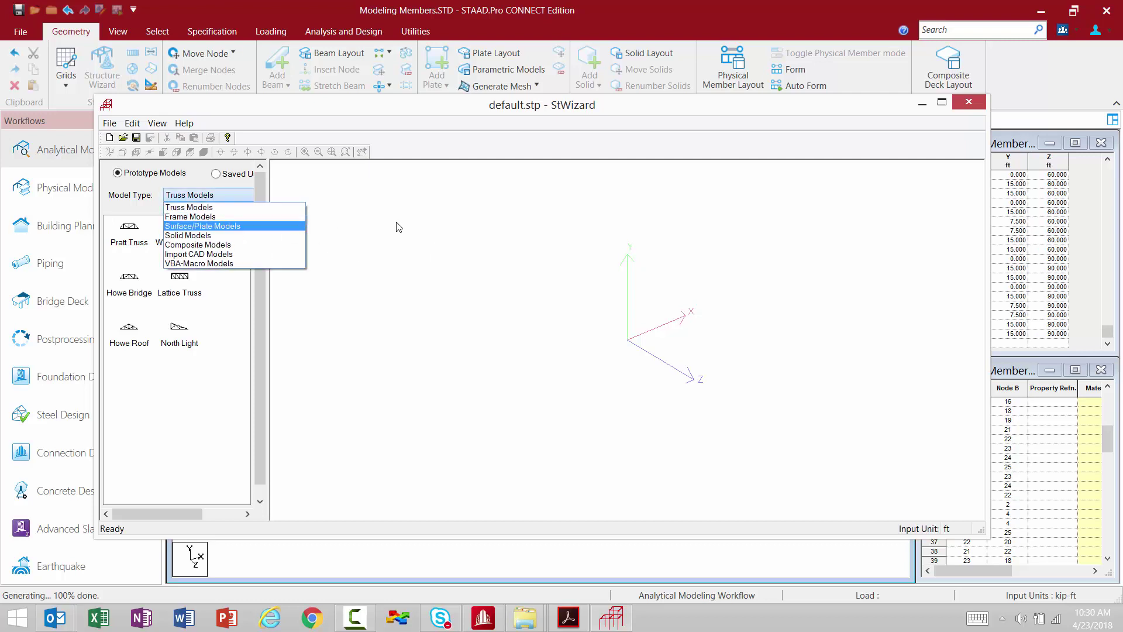
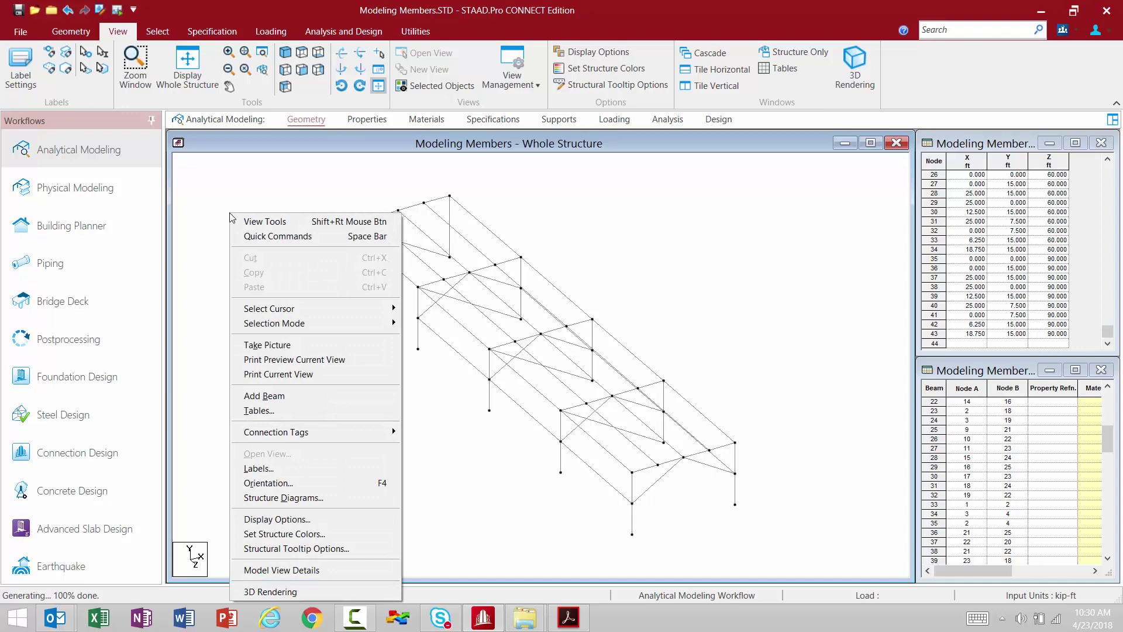
# Display the node numbers on the structure through the diagram label settings
pyautogui.click(251, 499)
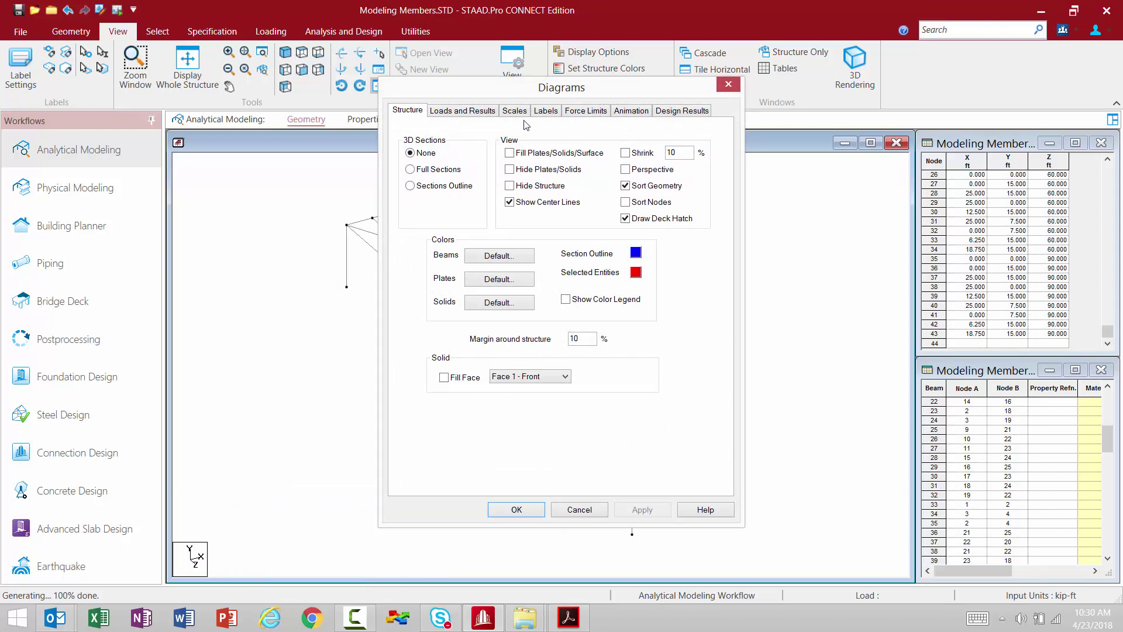
pyautogui.click(544, 111)
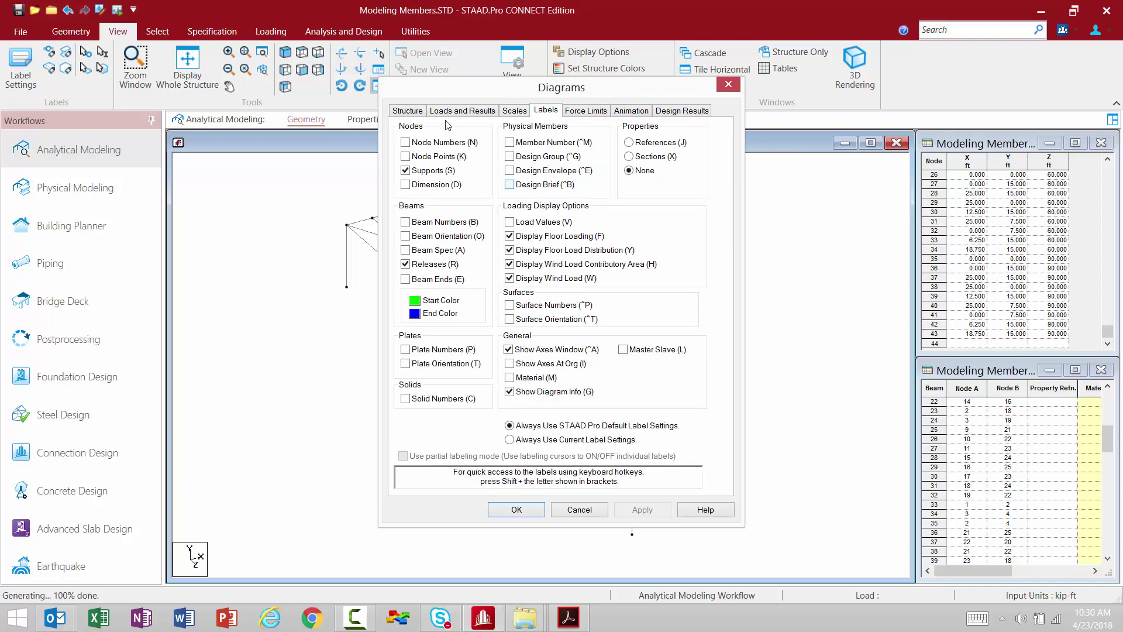
pyautogui.click(429, 146)
pyautogui.click(632, 510)
pyautogui.moveTo(560, 100); pyautogui.dragTo(740, 120)
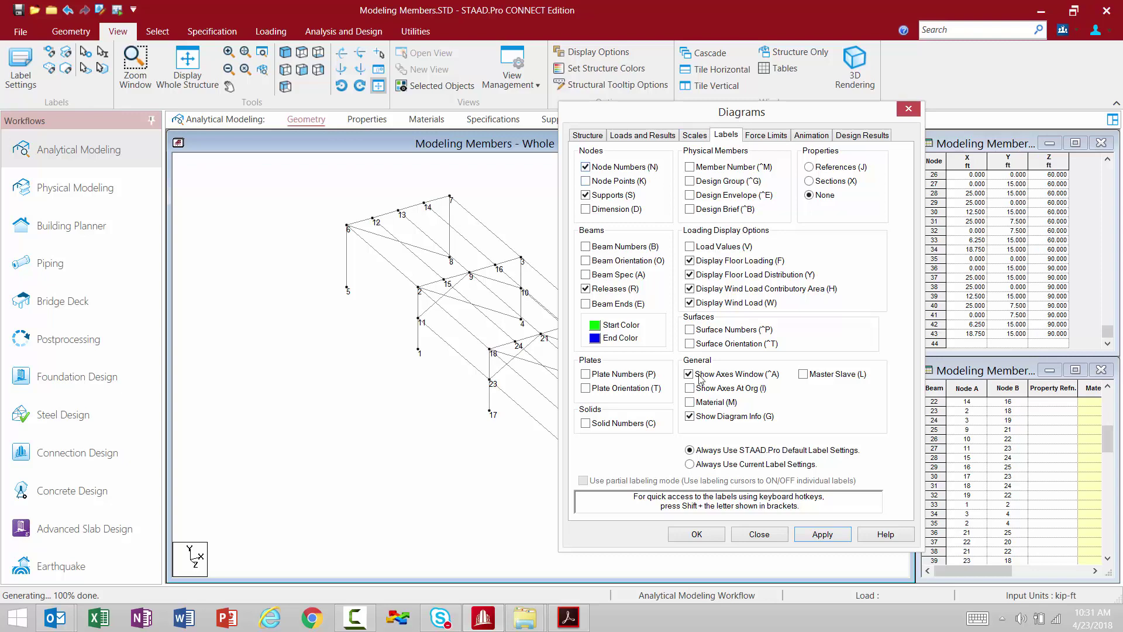
pyautogui.click(758, 534)
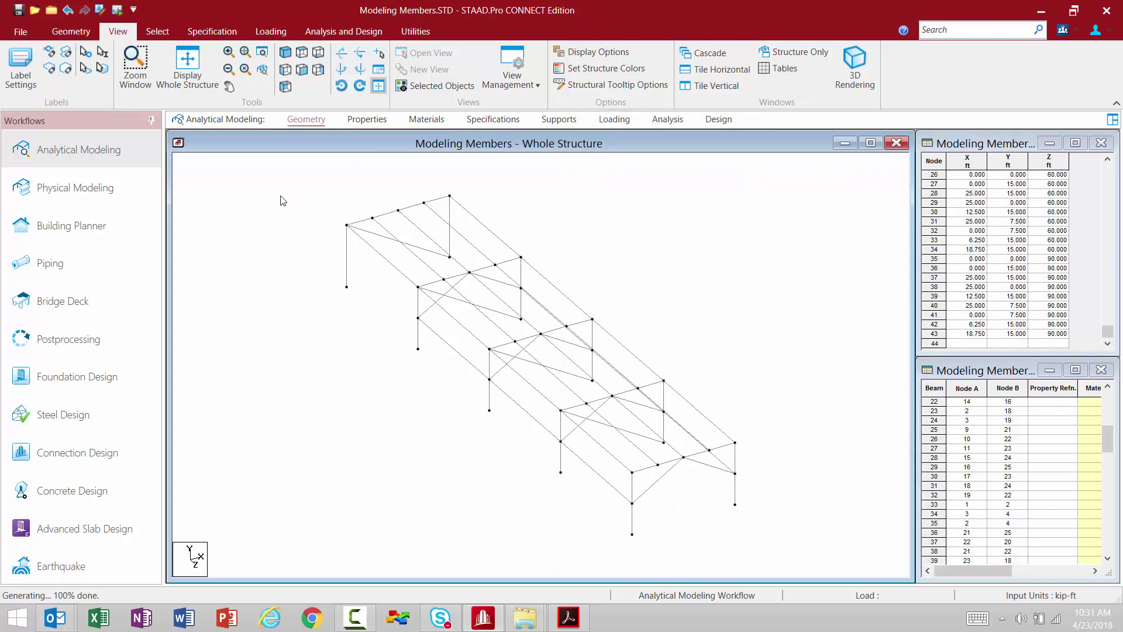
# Check the label settings without changes, and switch the node numbers and beam numbers on and off directly
pyautogui.click(11, 80)
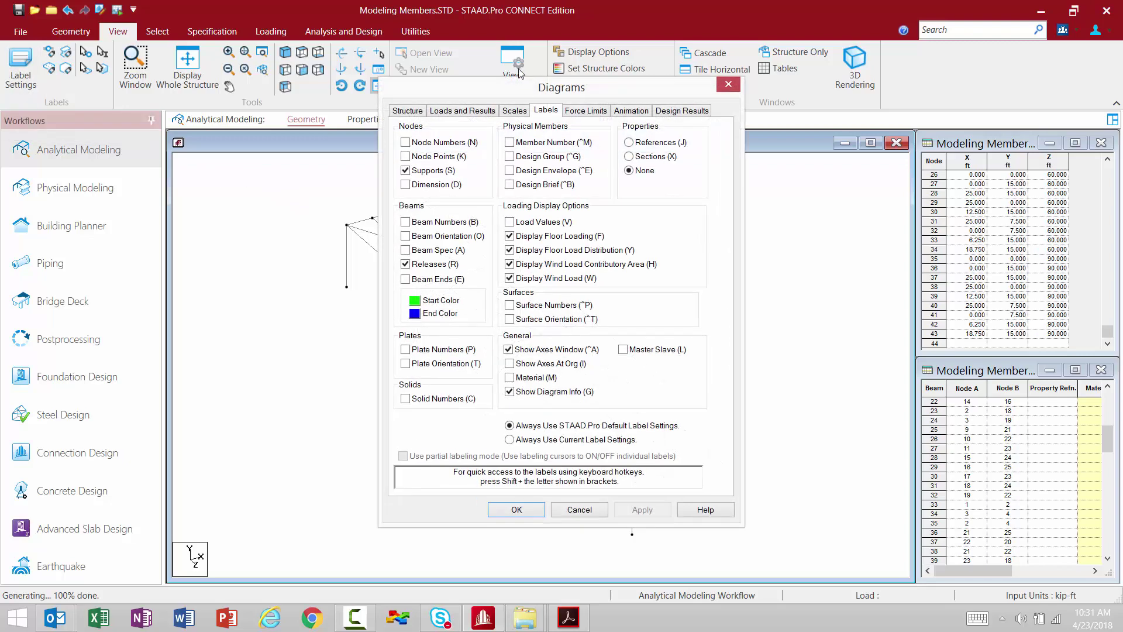
pyautogui.click(581, 510)
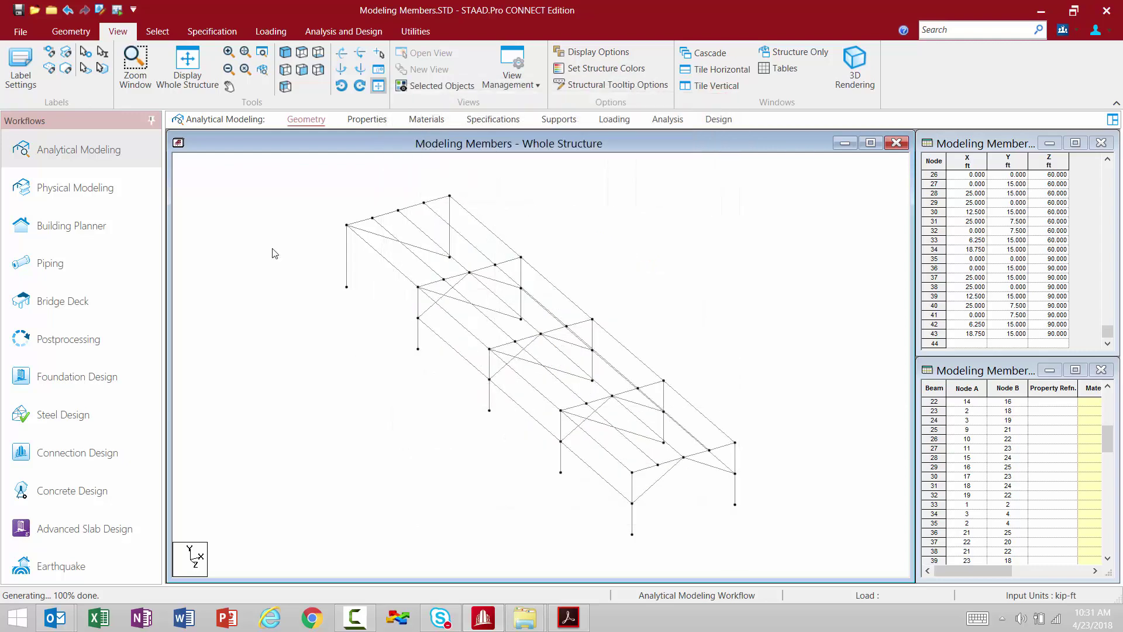
pyautogui.click(52, 53)
pyautogui.click(51, 54)
pyautogui.click(64, 53)
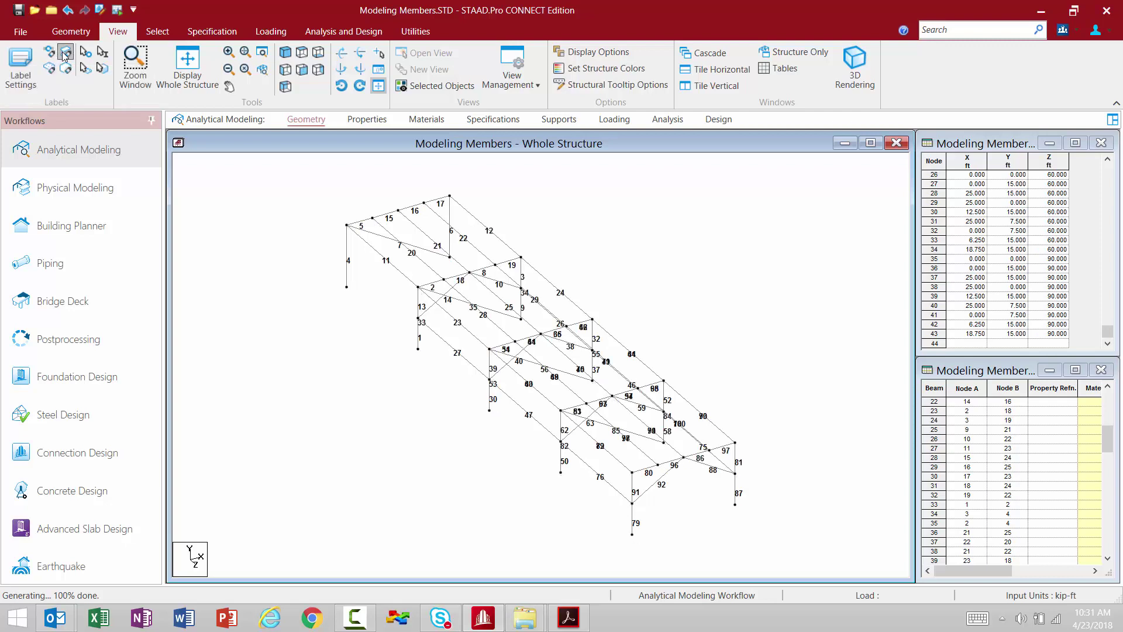
pyautogui.click(65, 54)
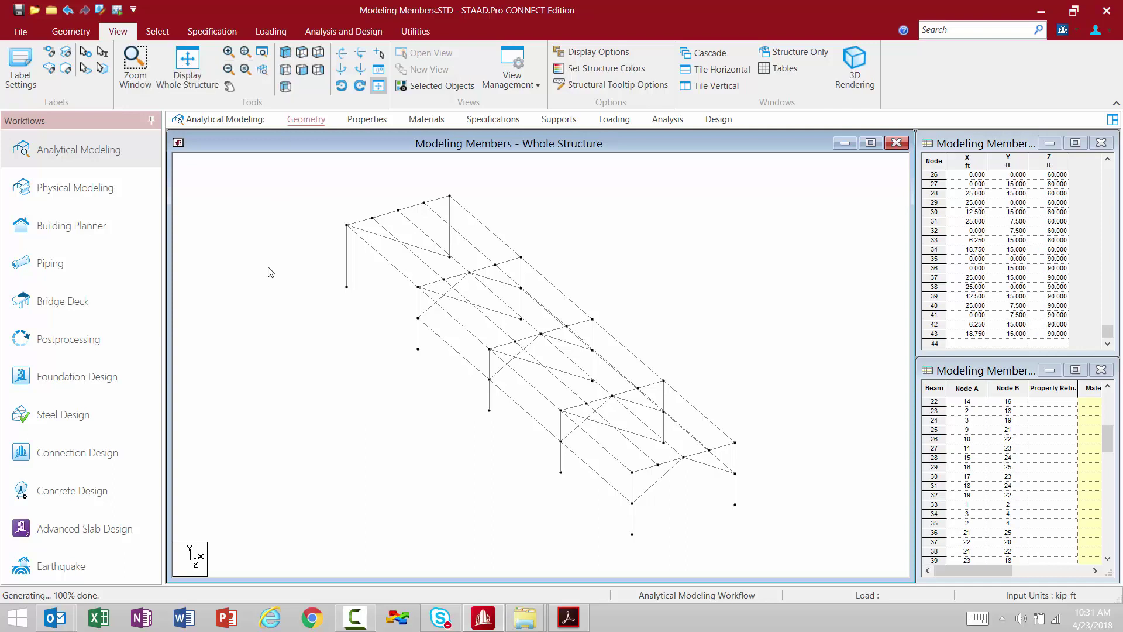
# View the structure from the side and from above, and return to the isometric view
pyautogui.click(284, 71)
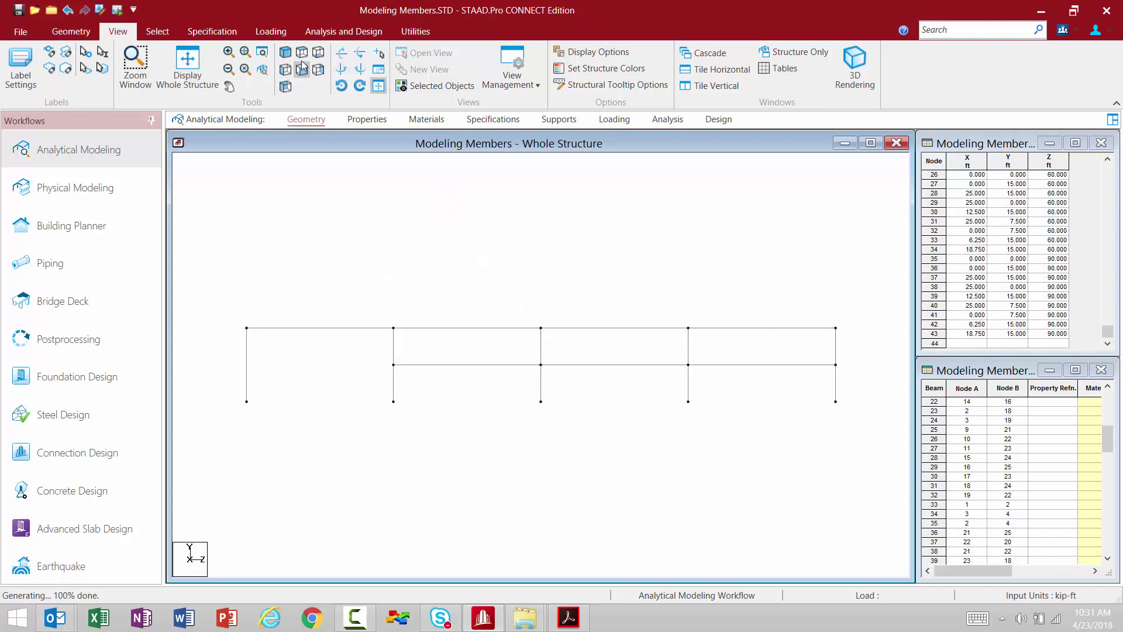
pyautogui.click(302, 55)
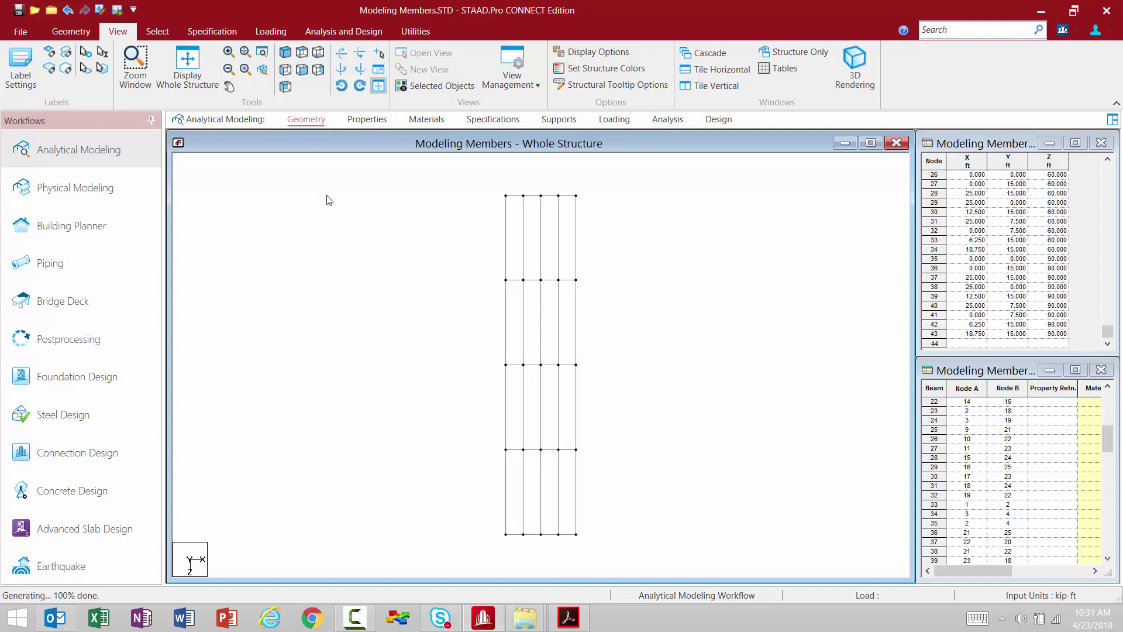
pyautogui.click(286, 52)
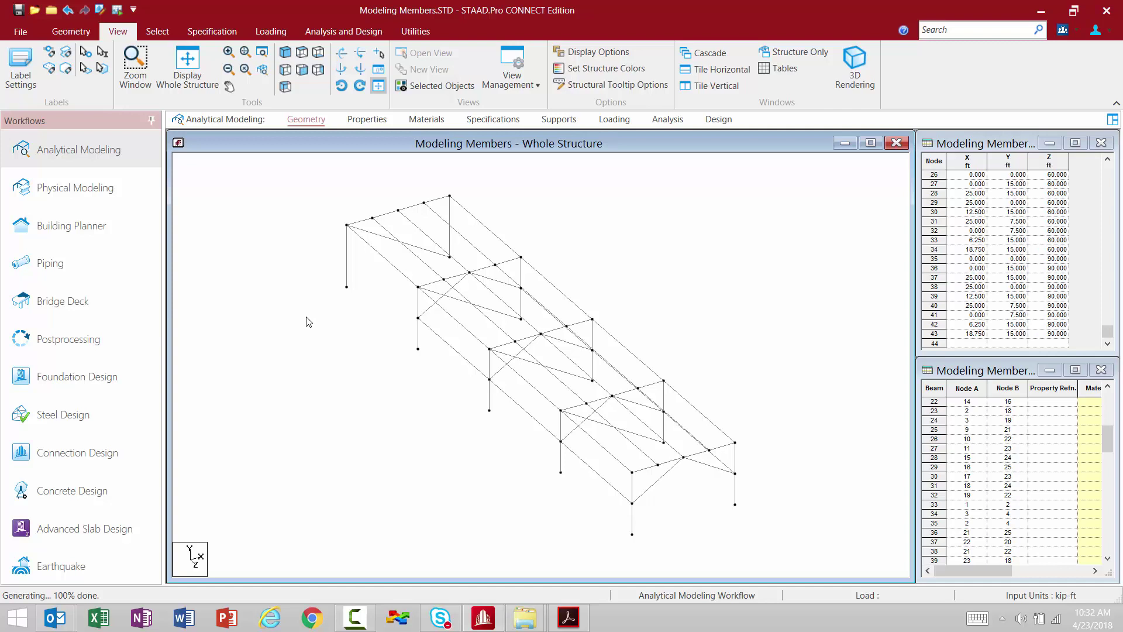
# Select all members of the end frame at Z = 90 ft and show them in a new view window
pyautogui.click(631, 525)
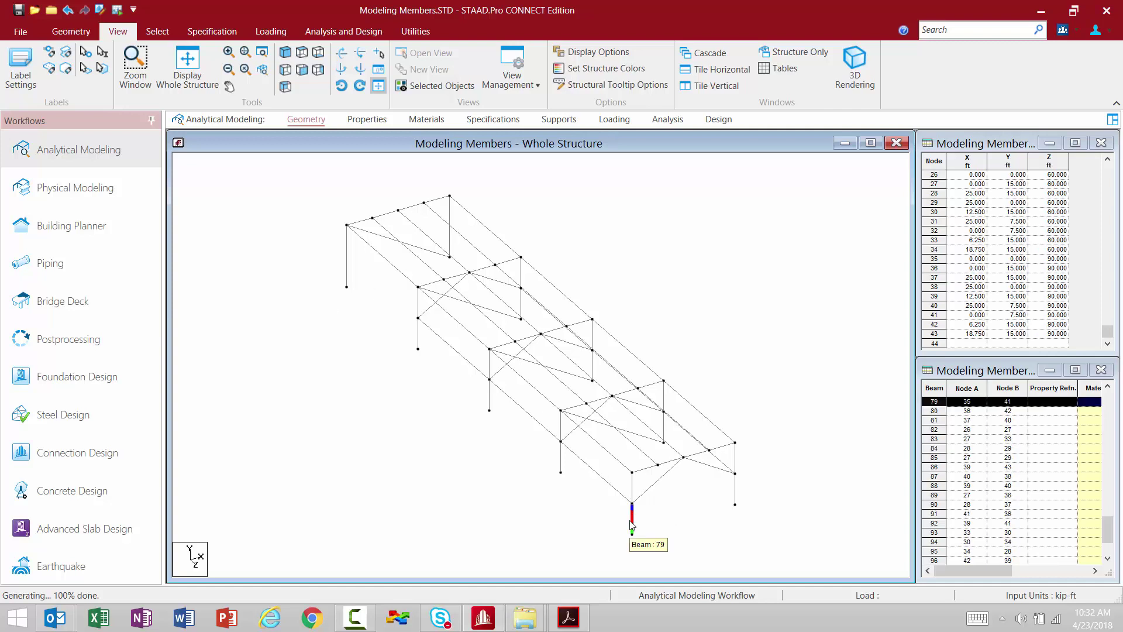
pyautogui.keyDown('ctrl'); pyautogui.click(643, 470); pyautogui.keyUp('ctrl')
pyautogui.keyDown('ctrl'); pyautogui.click(668, 461); pyautogui.keyUp('ctrl')
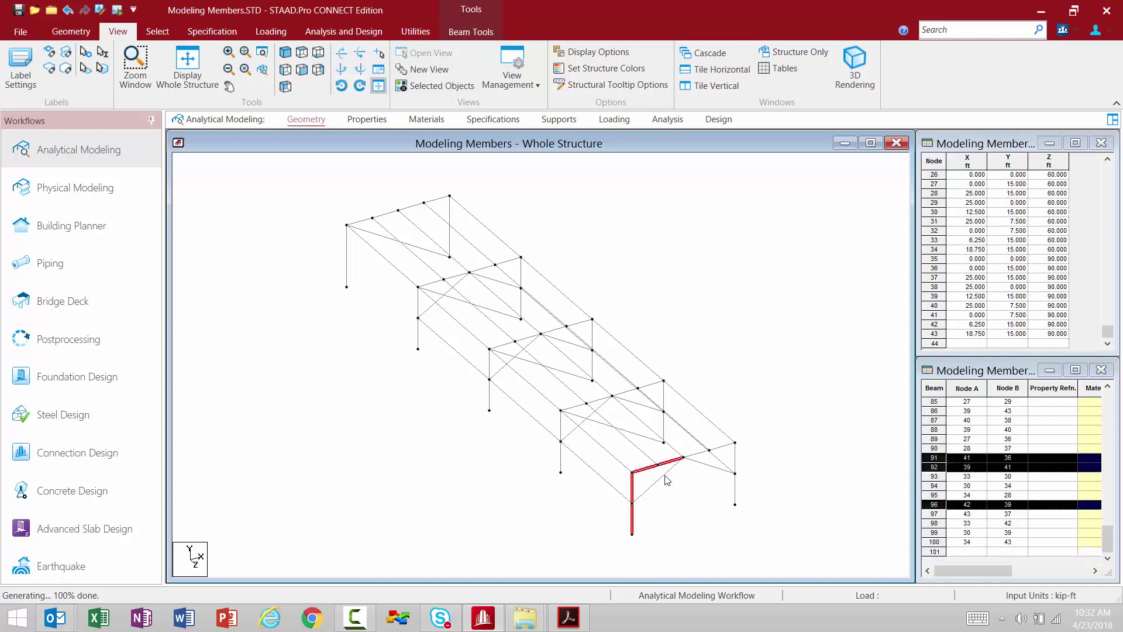
pyautogui.keyDown('ctrl'); pyautogui.click(680, 464); pyautogui.keyUp('ctrl')
pyautogui.keyDown('ctrl'); pyautogui.click(696, 461); pyautogui.keyUp('ctrl')
pyautogui.keyDown('ctrl'); pyautogui.click(726, 448); pyautogui.keyUp('ctrl')
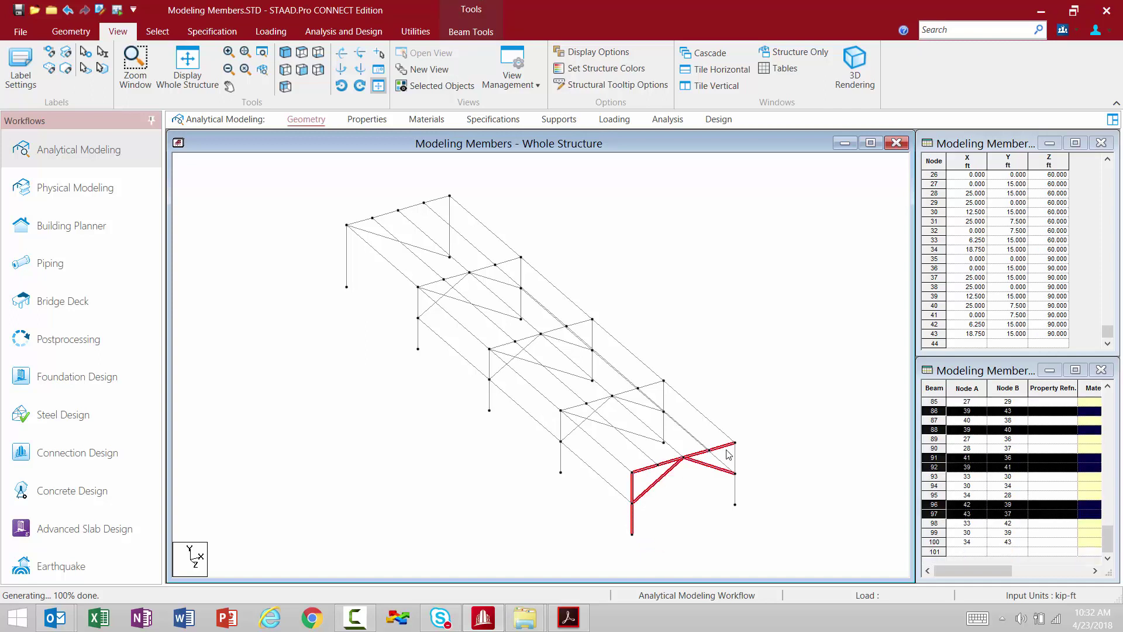
pyautogui.keyDown('ctrl'); pyautogui.click(735, 492); pyautogui.keyUp('ctrl')
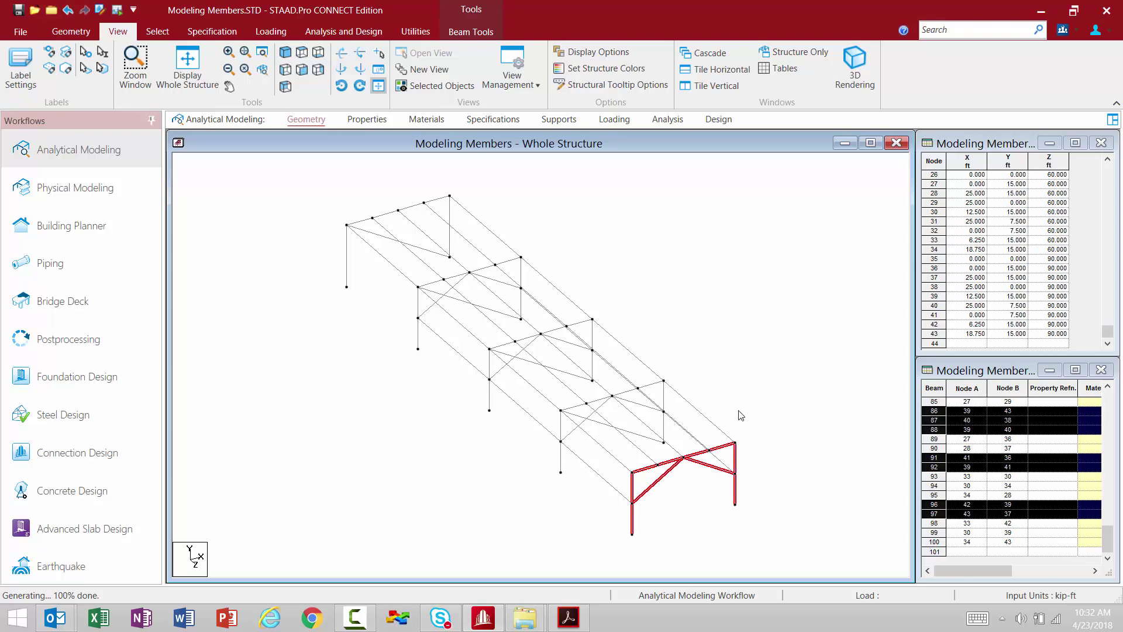
pyautogui.rightClick(724, 372)
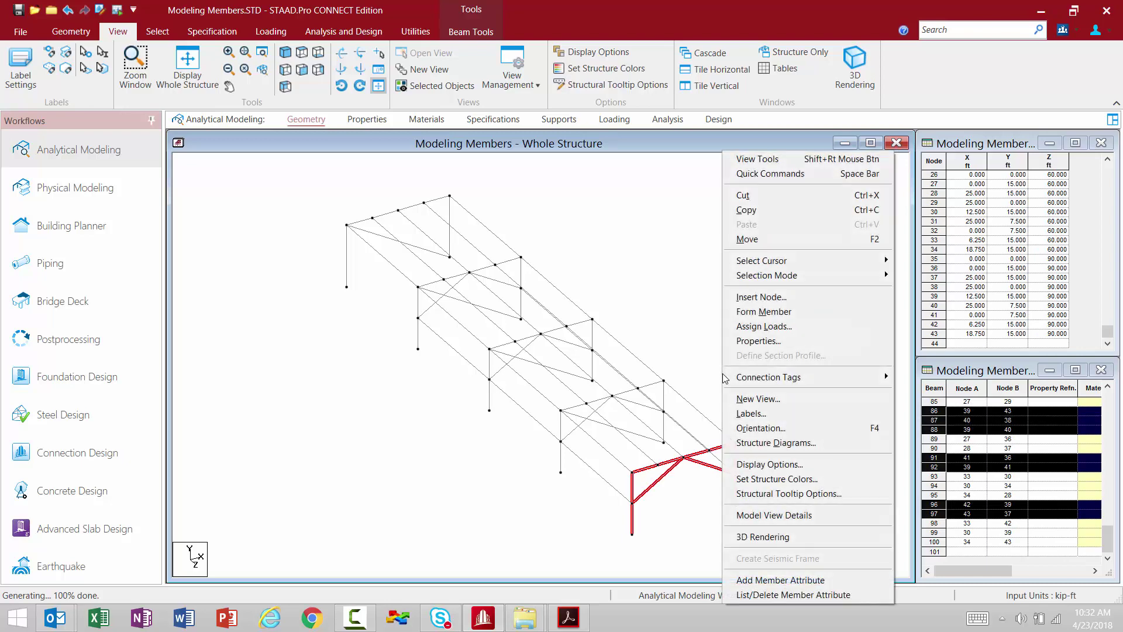
pyautogui.click(753, 399)
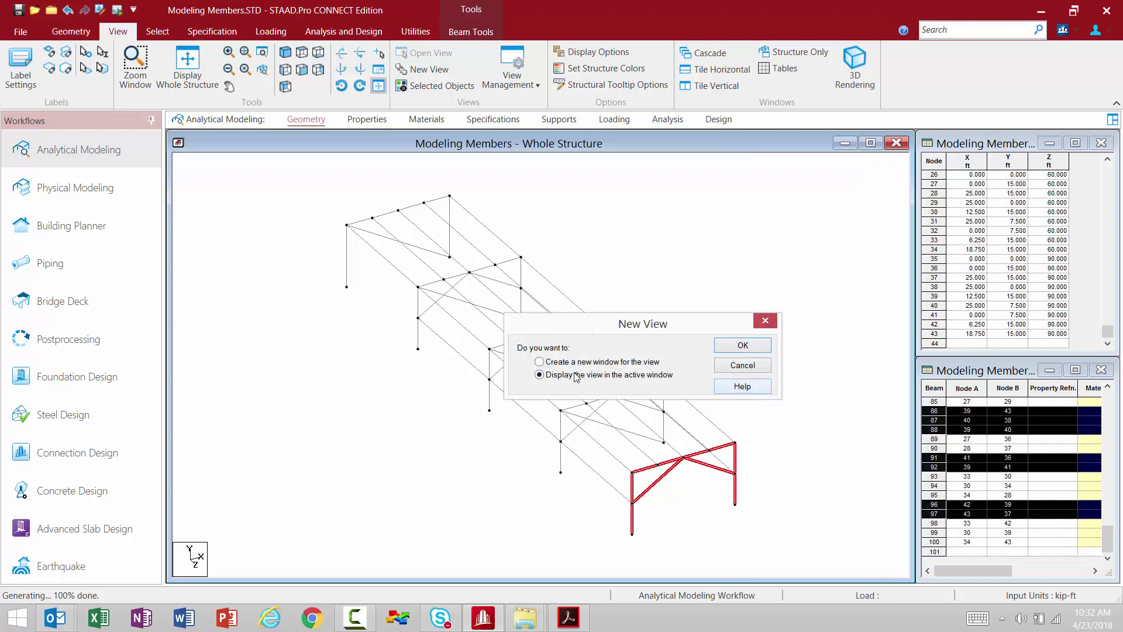
pyautogui.click(641, 363)
pyautogui.click(724, 345)
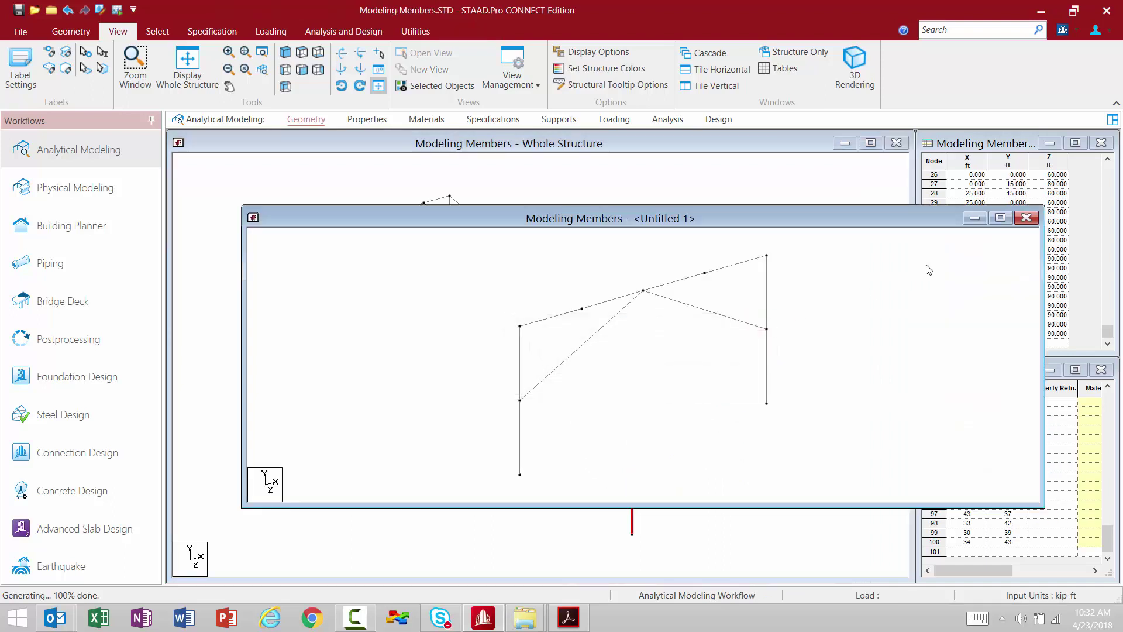
# Close the separate frame view and review the view management options
pyautogui.click(1026, 218)
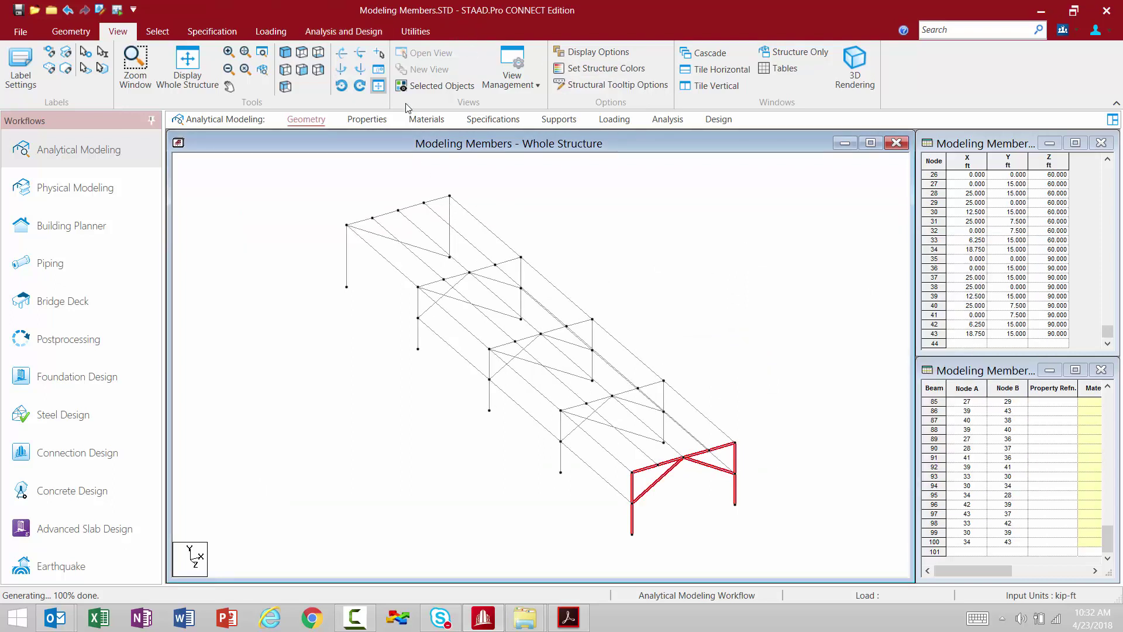
pyautogui.click(530, 84)
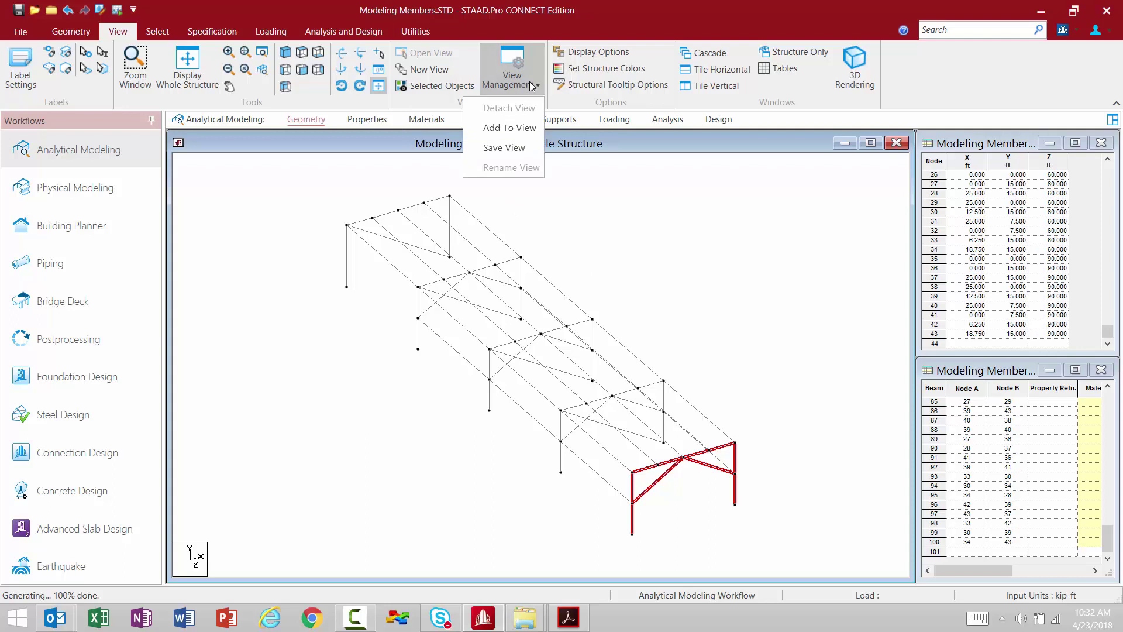
pyautogui.click(530, 84)
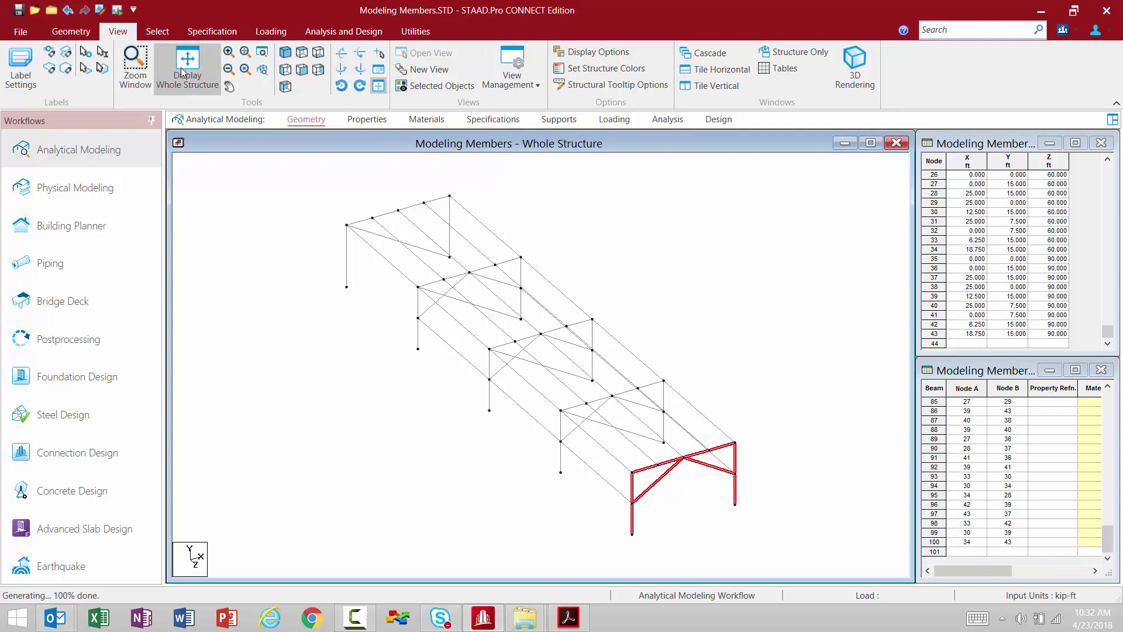
# Open the selected end frame in a new window for the view, and close that window again
pyautogui.click(432, 71)
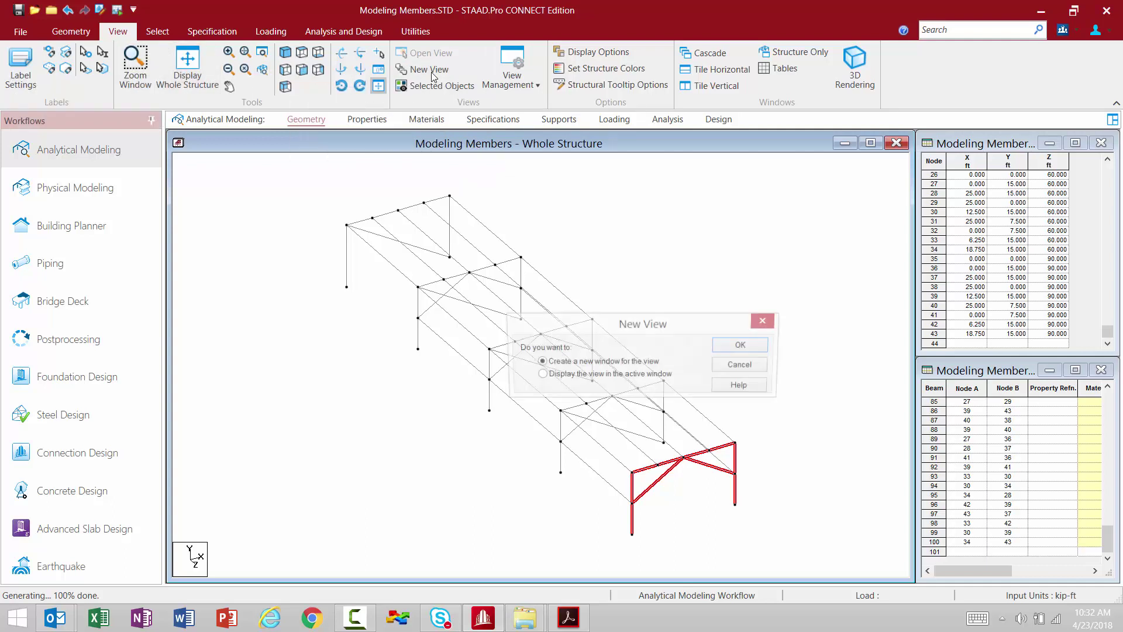
pyautogui.click(742, 346)
pyautogui.click(1046, 237)
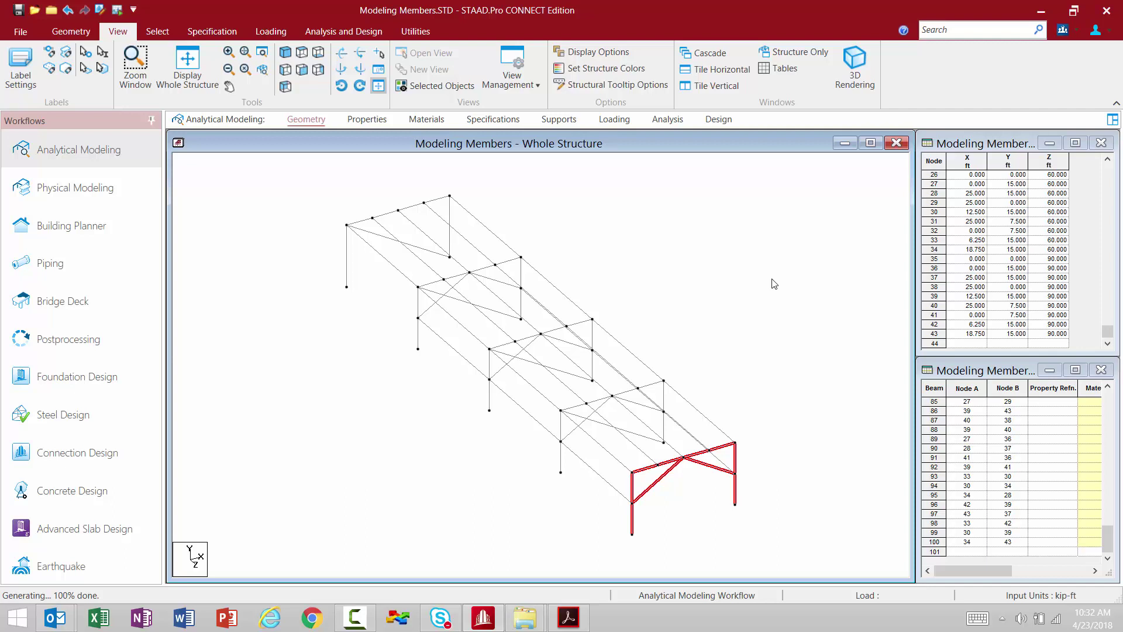
# Isolate the selected end frame in the current view, and display the whole structure again
pyautogui.click(427, 87)
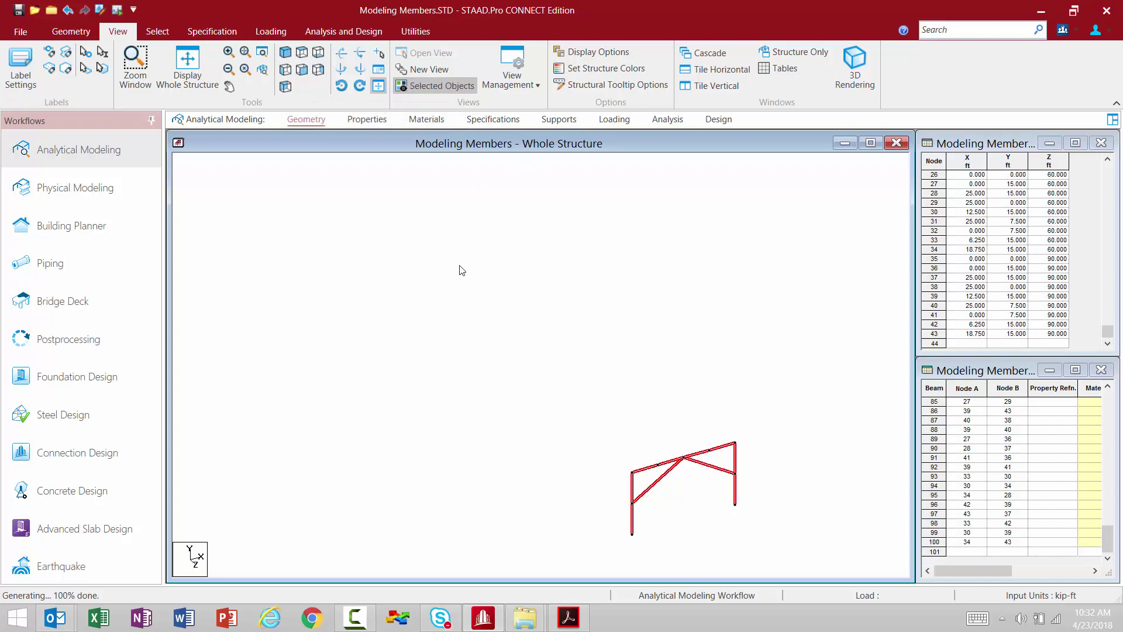
pyautogui.click(426, 89)
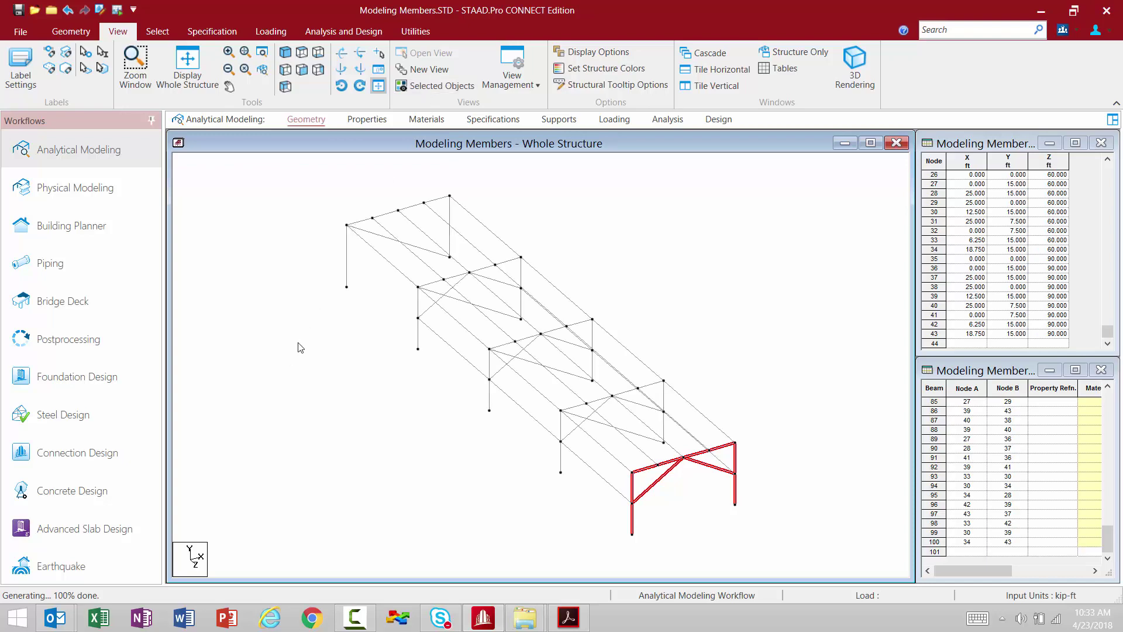
pyautogui.click(416, 90)
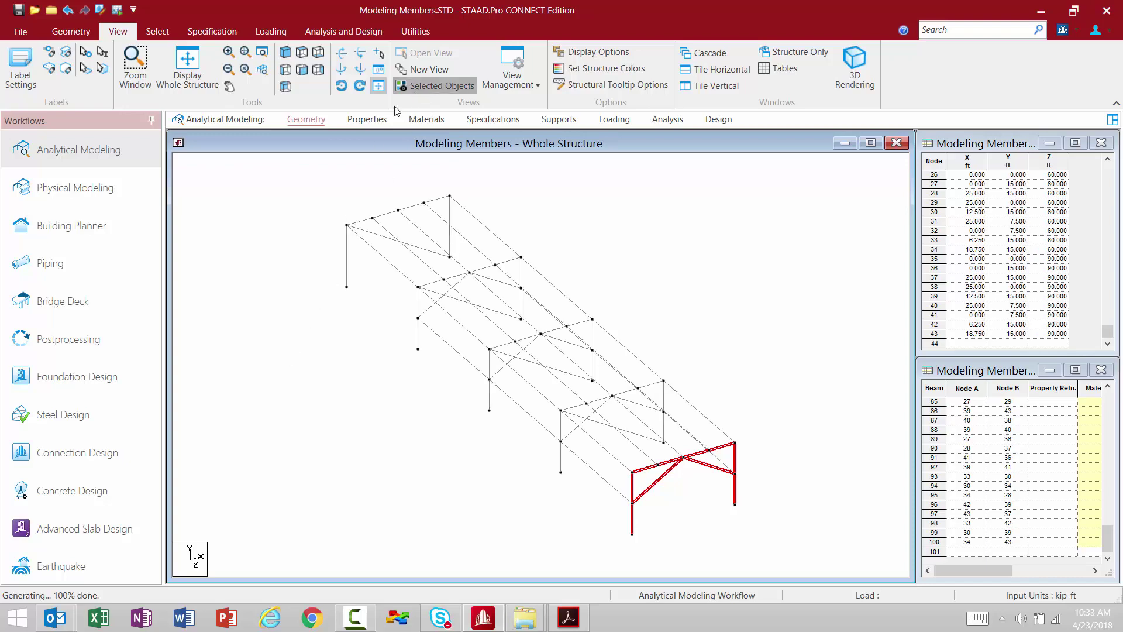
pyautogui.click(187, 65)
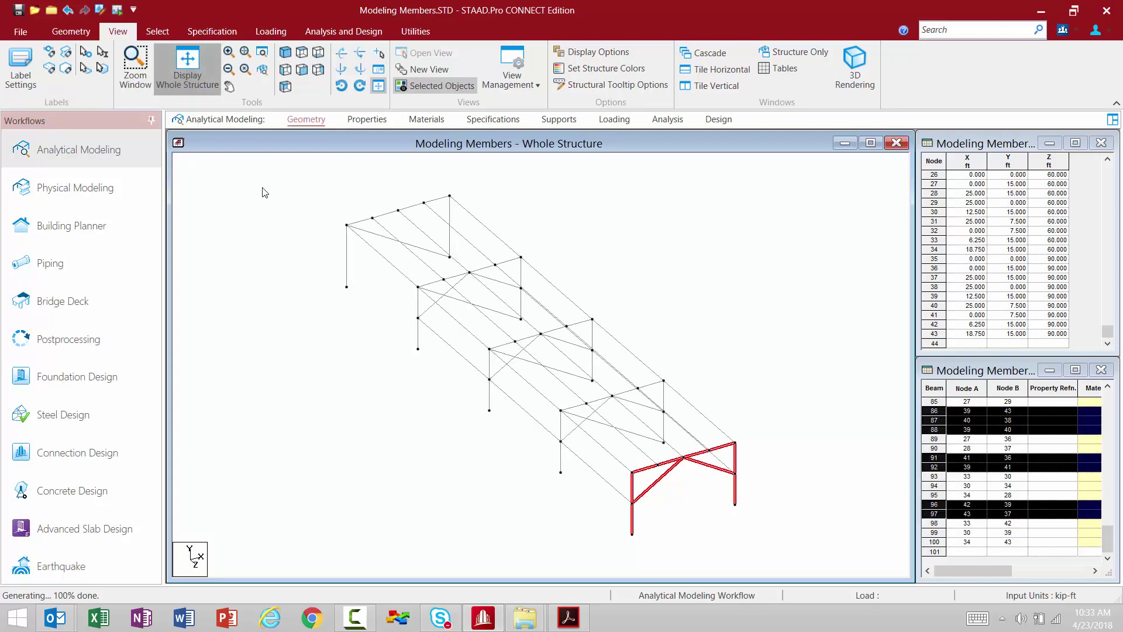
# Deselect the end frame and rotate the structure to view it from several directions, ending in the isometric view
pyautogui.click(284, 365)
pyautogui.press('Right')
pyautogui.press('Right')
pyautogui.press('Right')
pyautogui.press('Right')
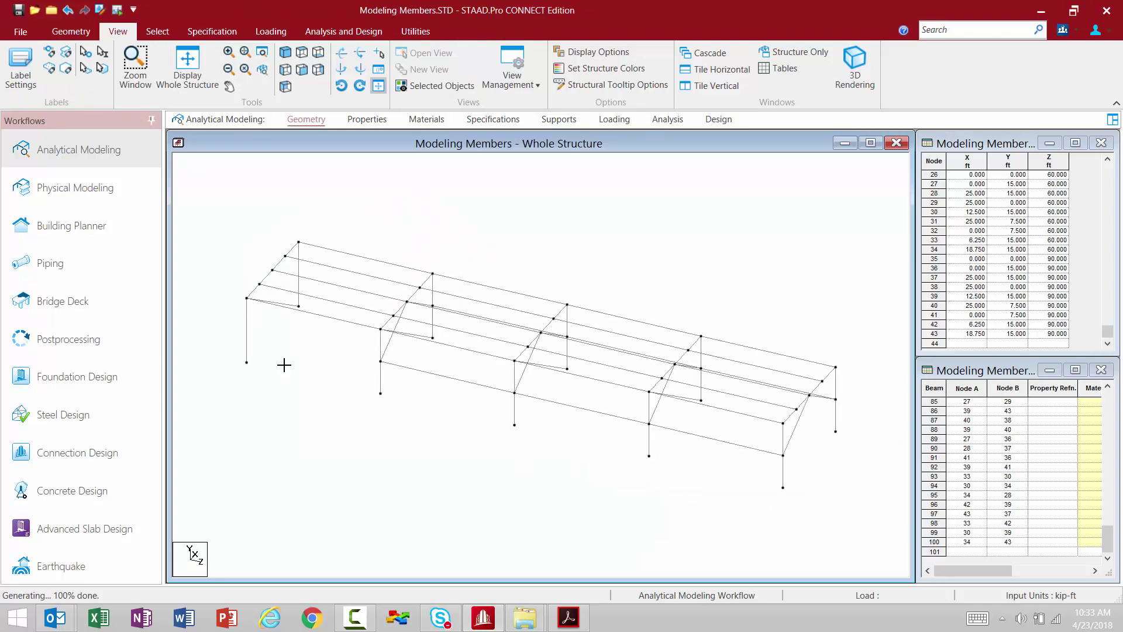
pyautogui.press('Right')
pyautogui.press('Right')
pyautogui.press('Right')
pyautogui.press('Right')
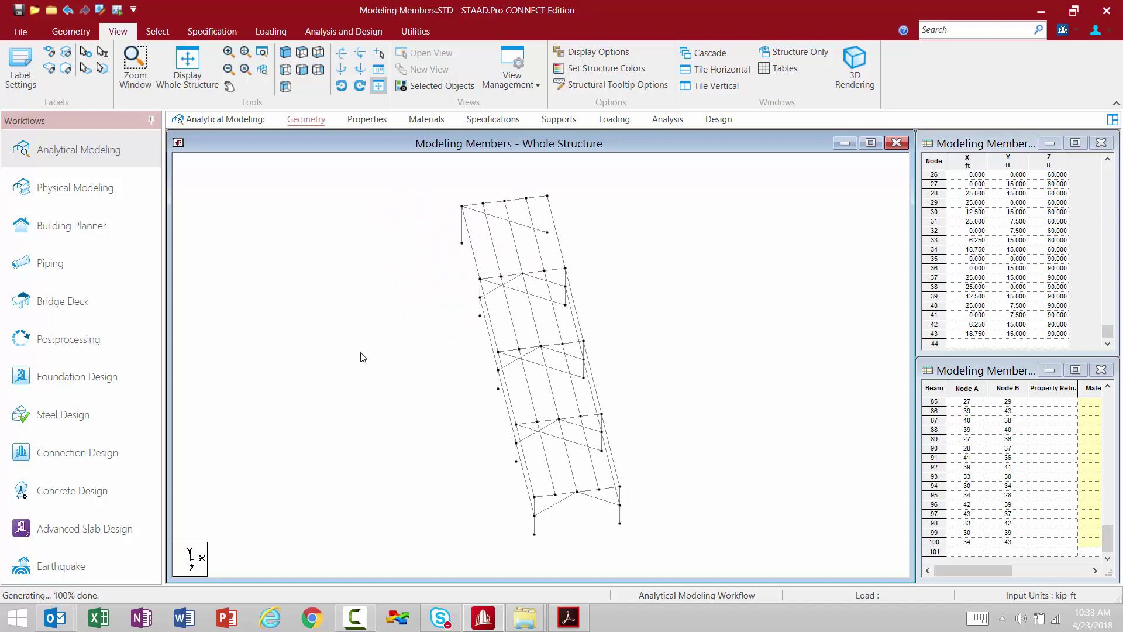
pyautogui.press('Right')
pyautogui.press('Right')
pyautogui.press('Right')
pyautogui.press('Right')
pyautogui.press('Right')
pyautogui.press('Right')
pyautogui.press('Right')
pyautogui.press('Right')
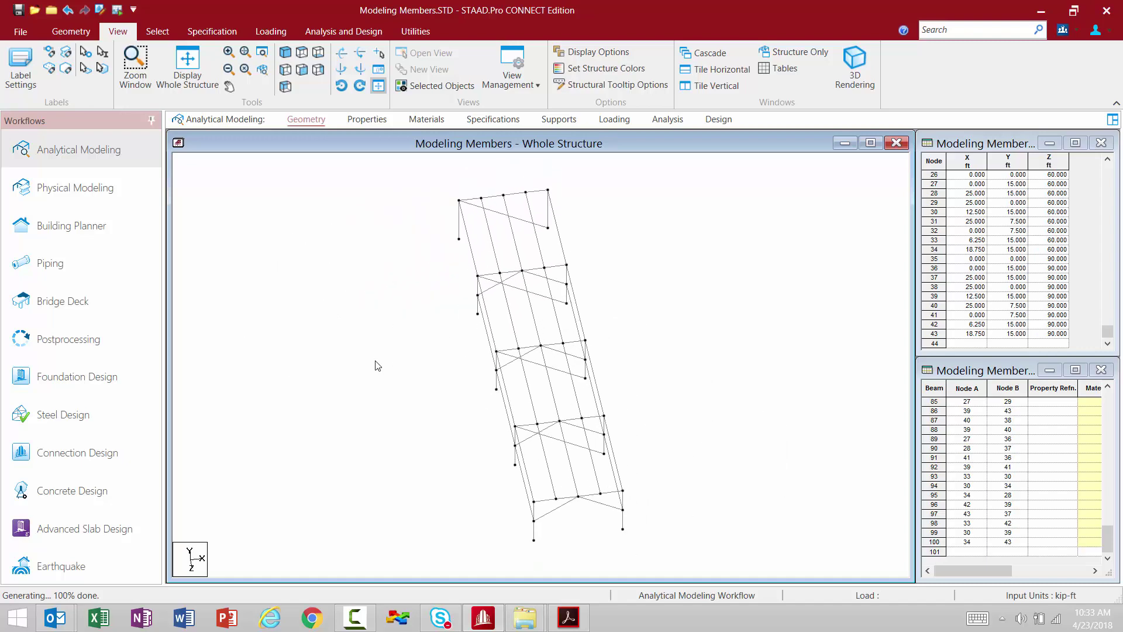
pyautogui.press('Right')
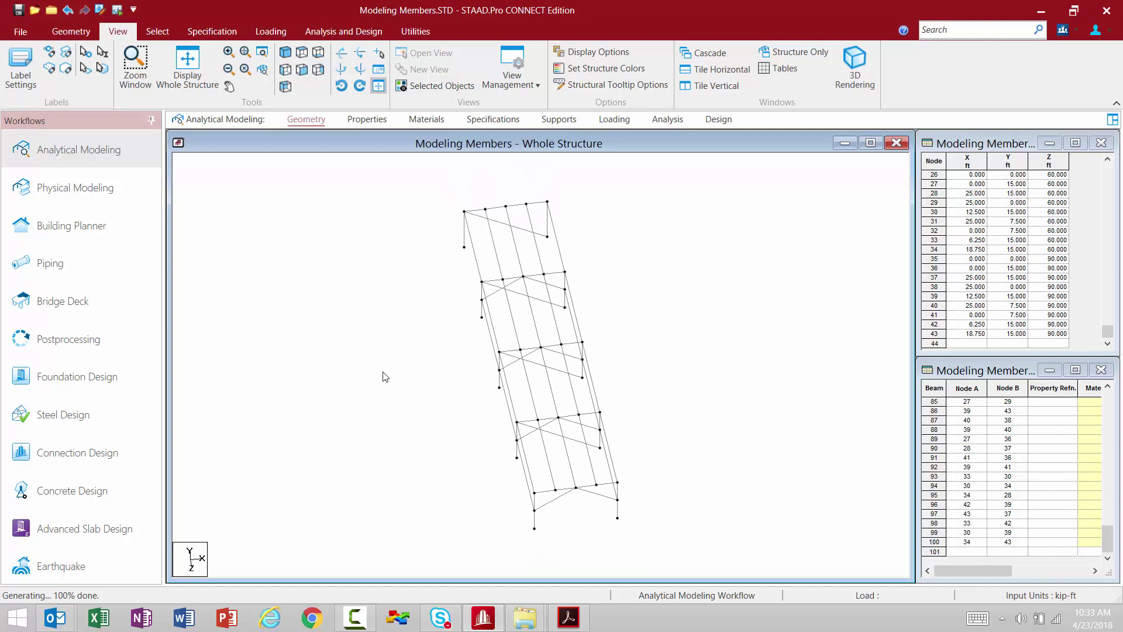
pyautogui.click(199, 63)
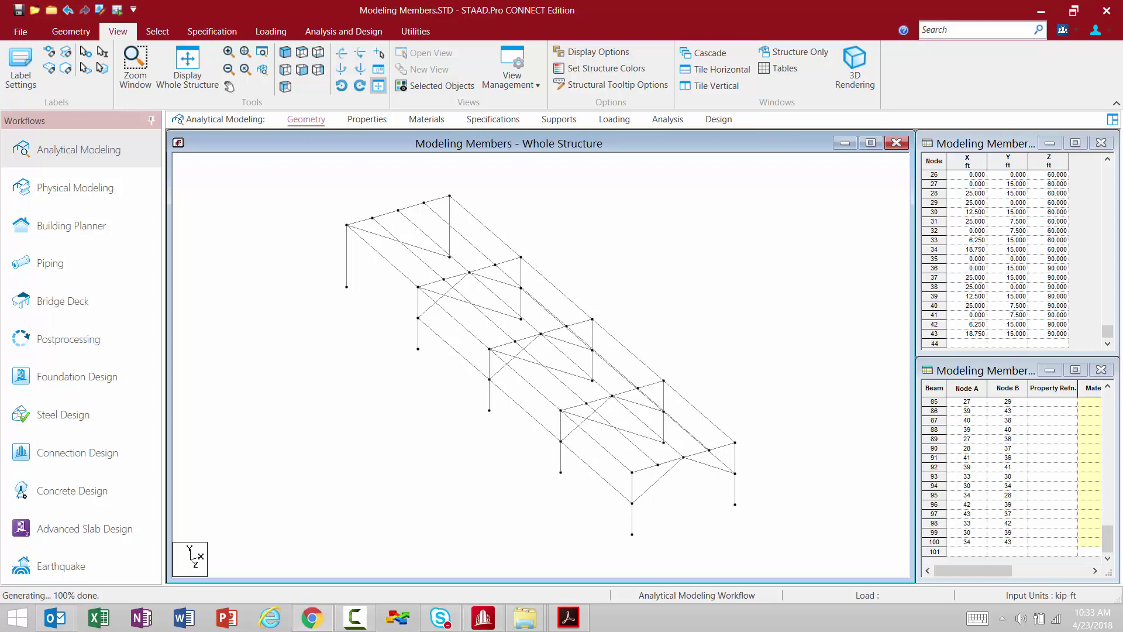
# Switch to the STAAD.Pro Help in Chrome and open the Geometry tab topic of the Ribbon Control Reference, under Application Window Layout
pyautogui.click(312, 617)
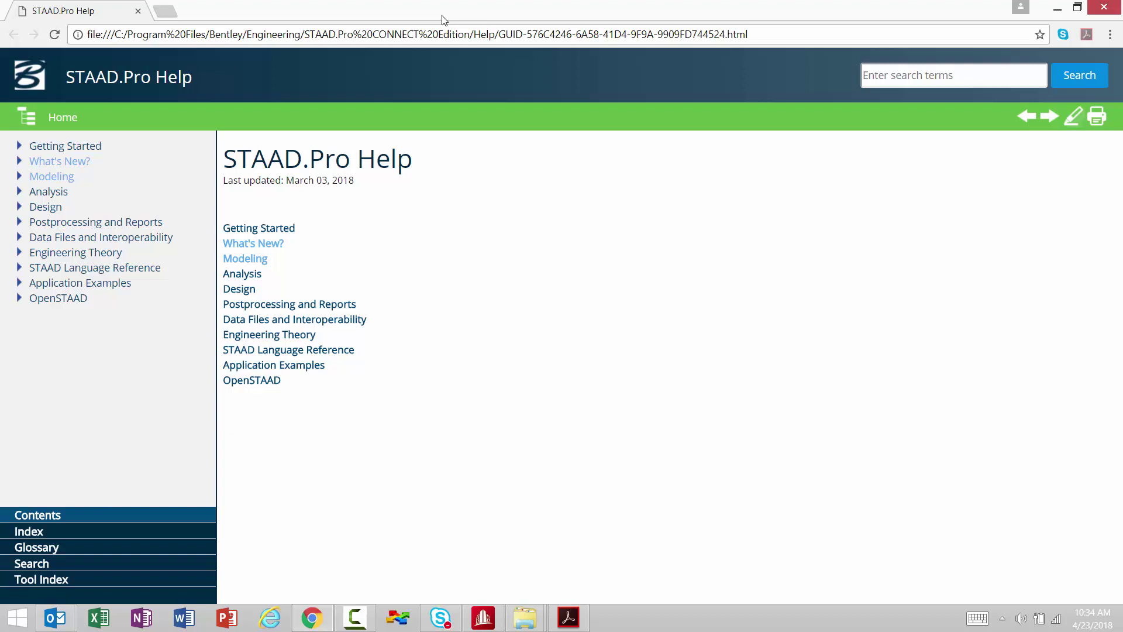
pyautogui.click(37, 149)
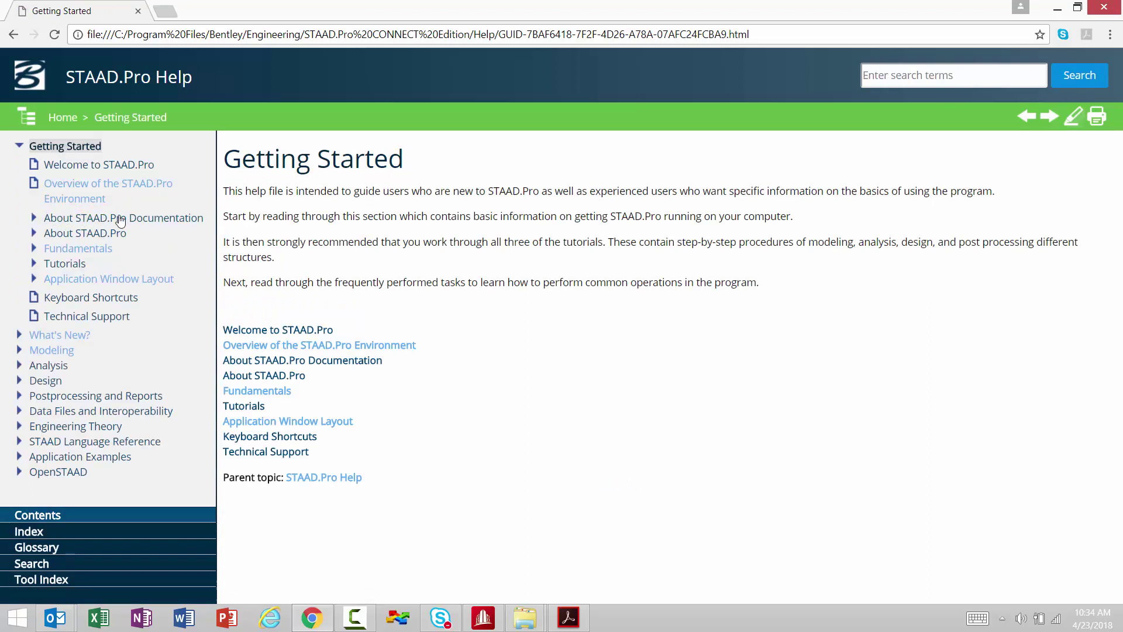
pyautogui.click(101, 281)
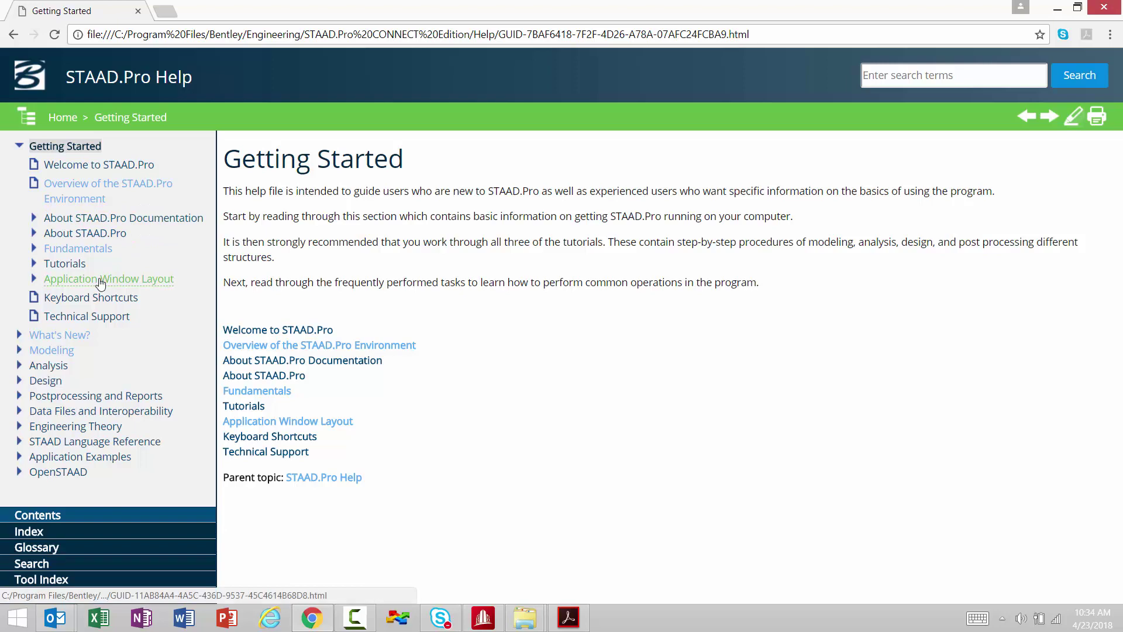
pyautogui.scroll(-3, 643, 433)
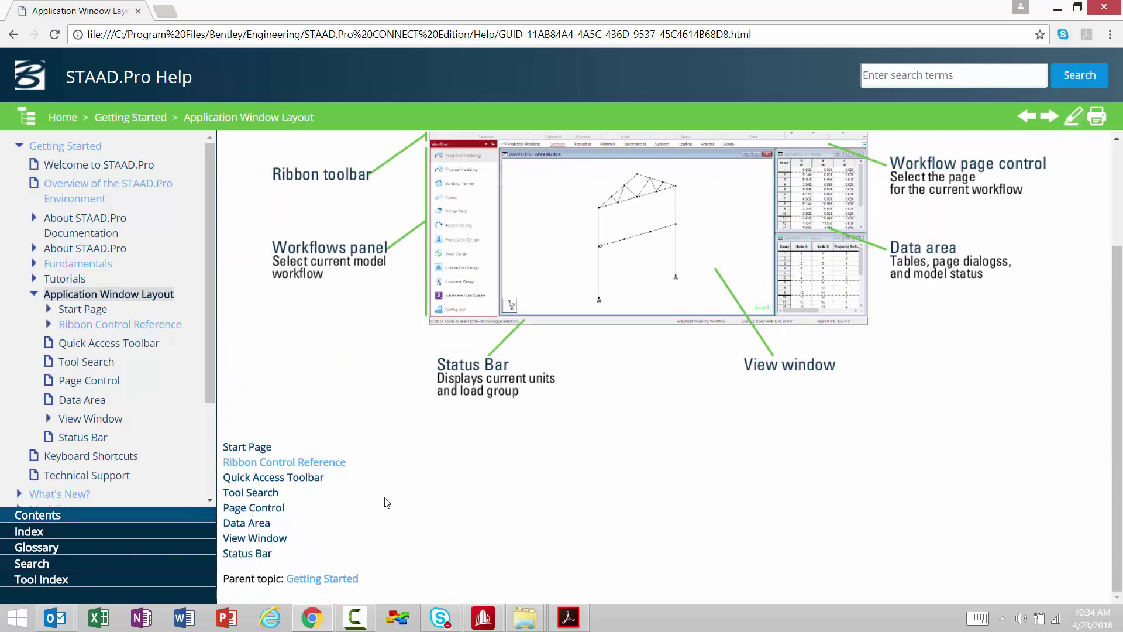
pyautogui.click(313, 463)
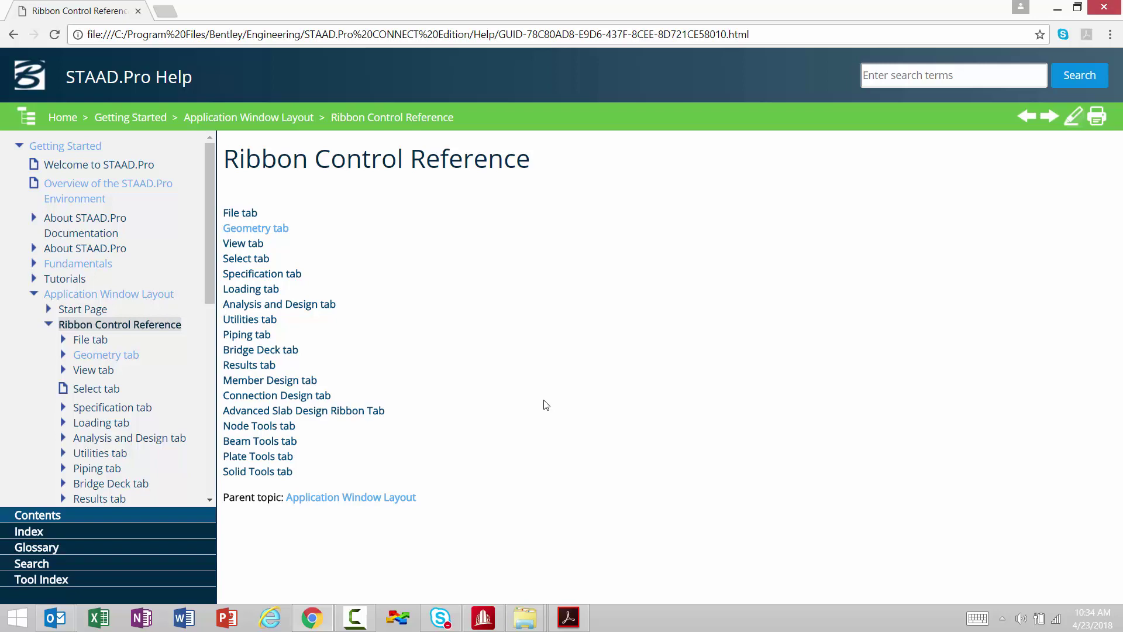
pyautogui.click(269, 228)
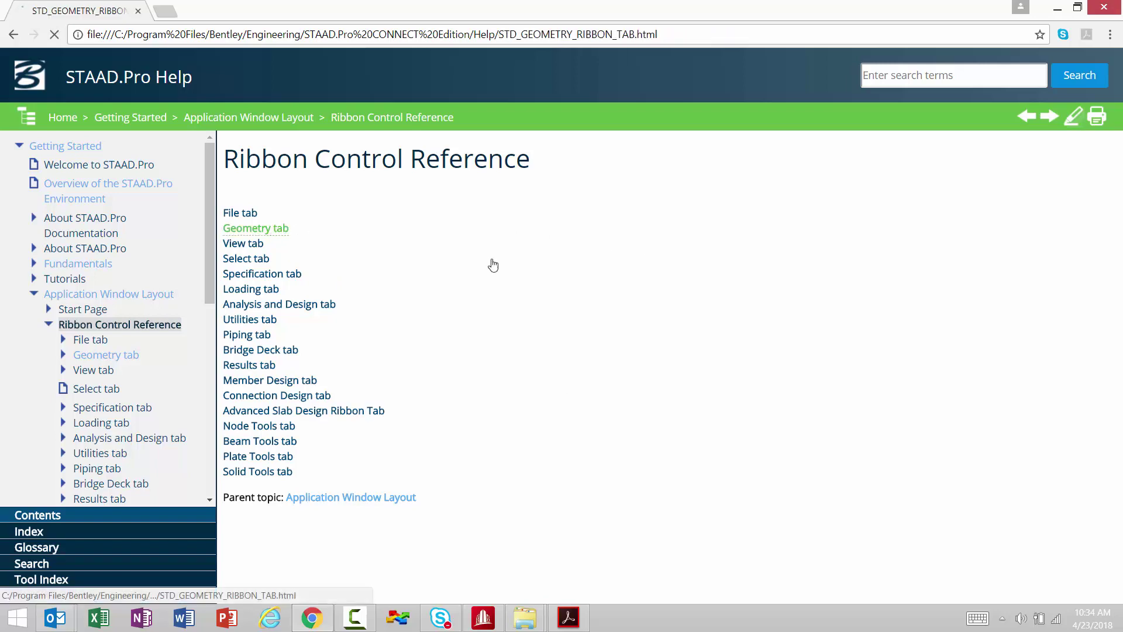
# Read the help descriptions of the structure, node and beam tools, and return to the geometry tools in STAAD.Pro
pyautogui.scroll(-10, 883, 323)
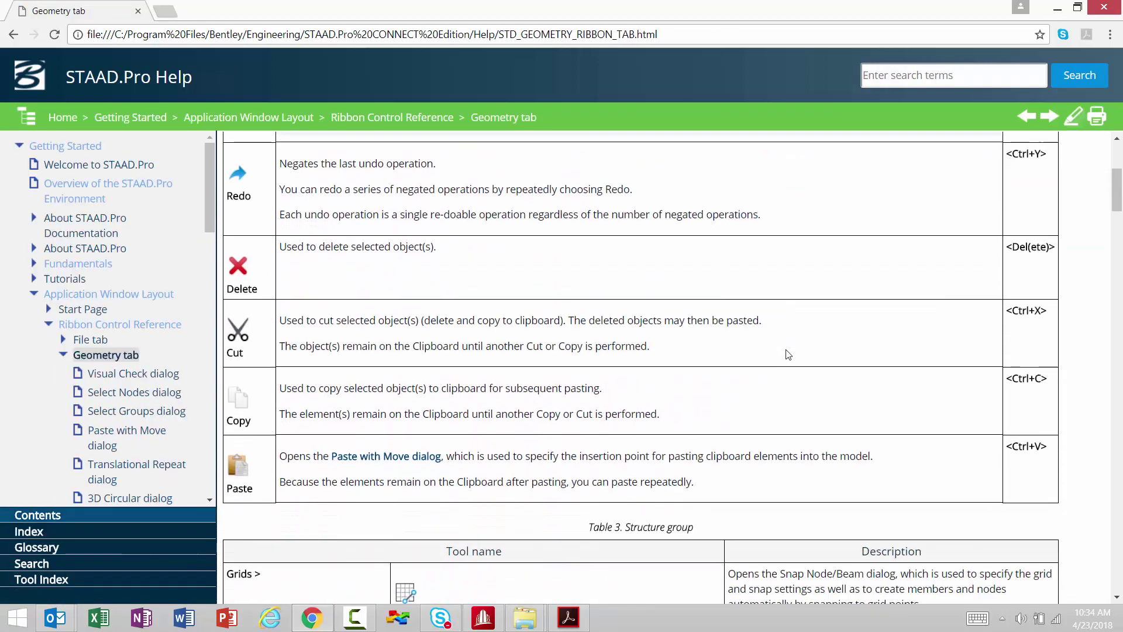
pyautogui.scroll(-6, 787, 355)
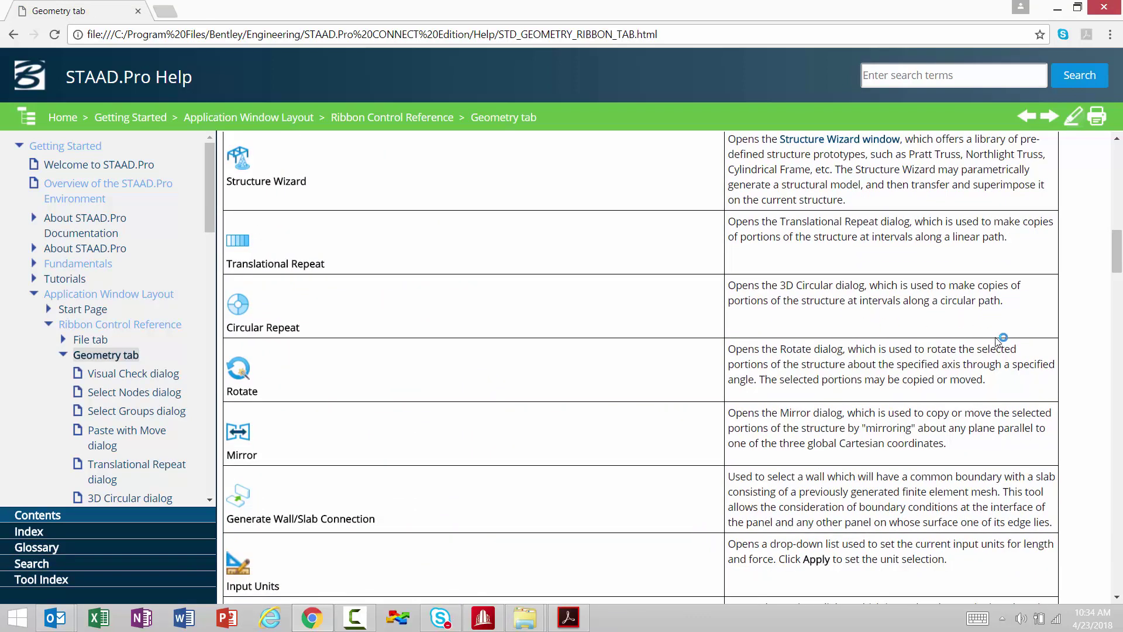
pyautogui.scroll(-4, 997, 343)
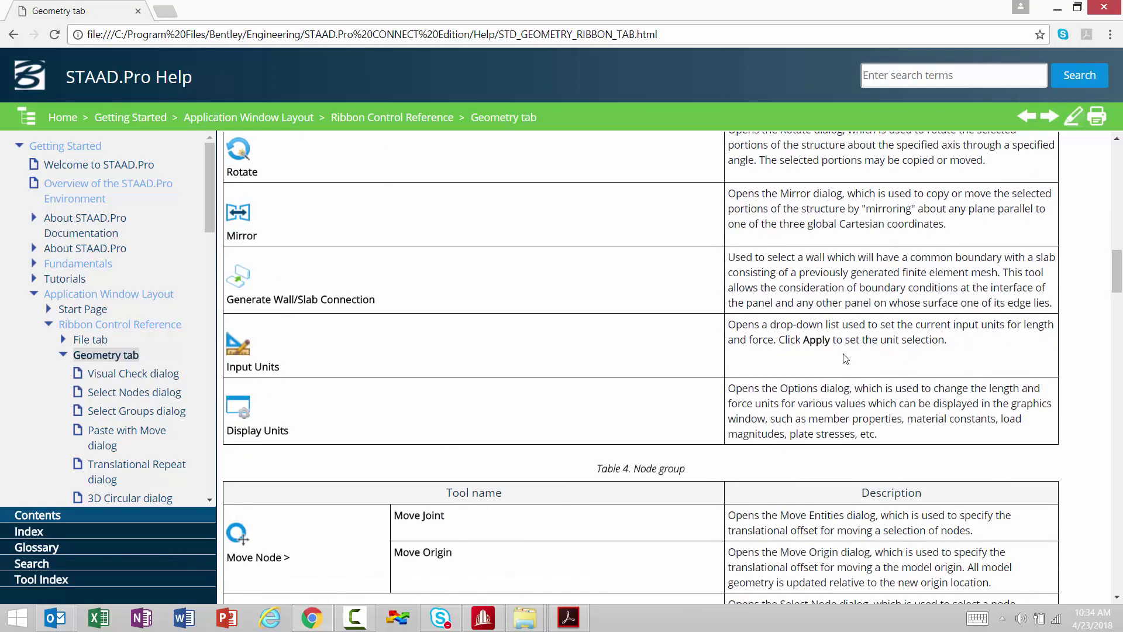
pyautogui.scroll(-7, 947, 345)
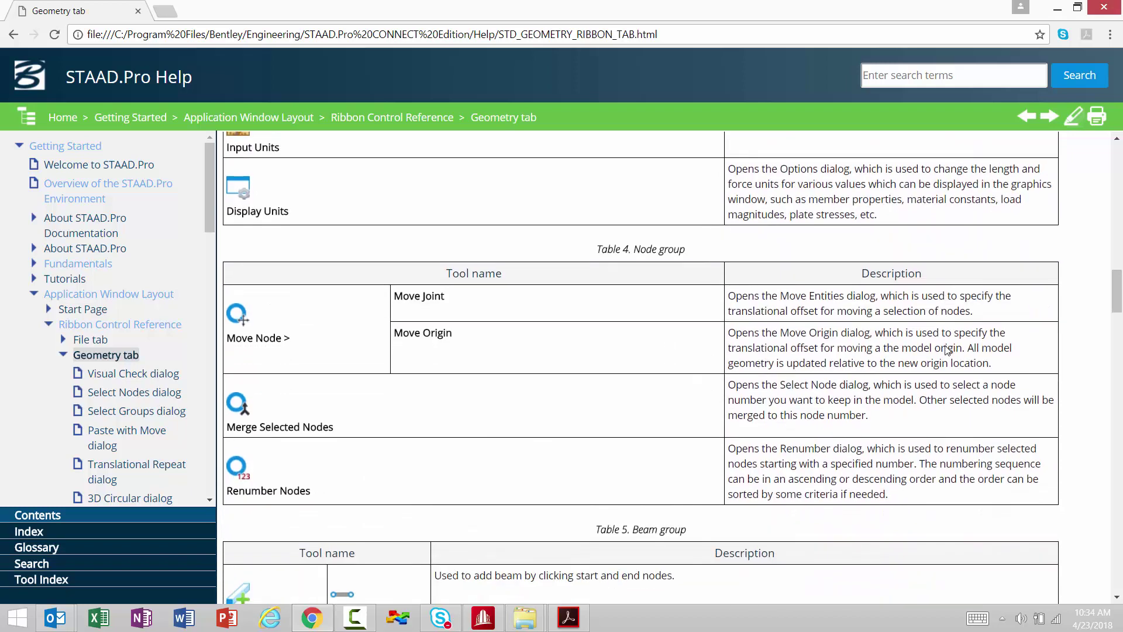
pyautogui.scroll(-4, 944, 347)
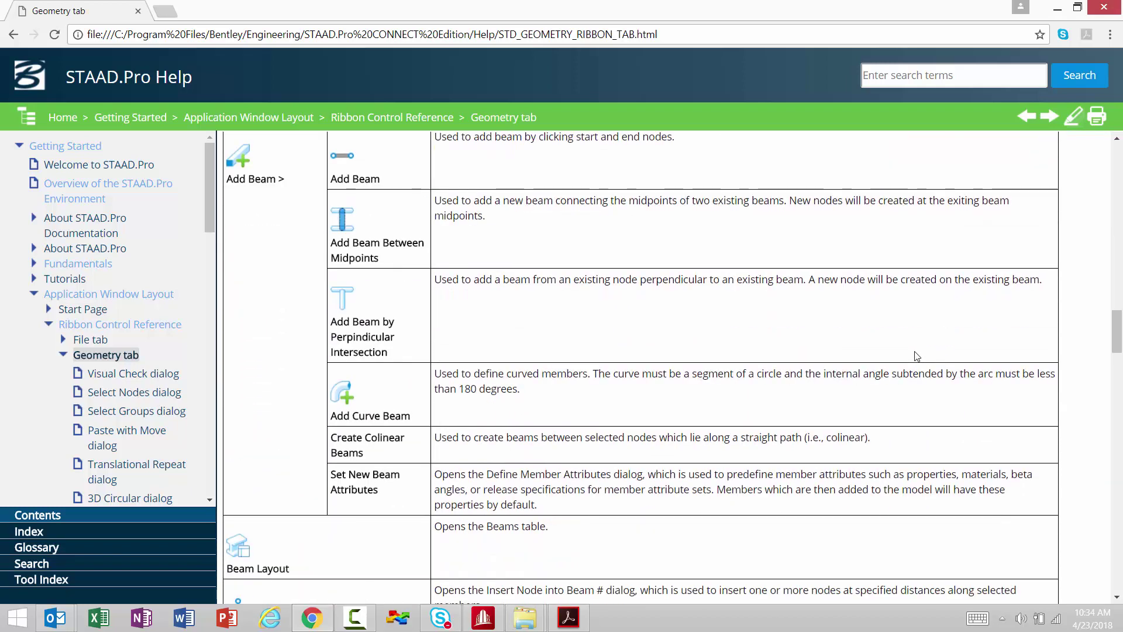
pyautogui.click(1058, 8)
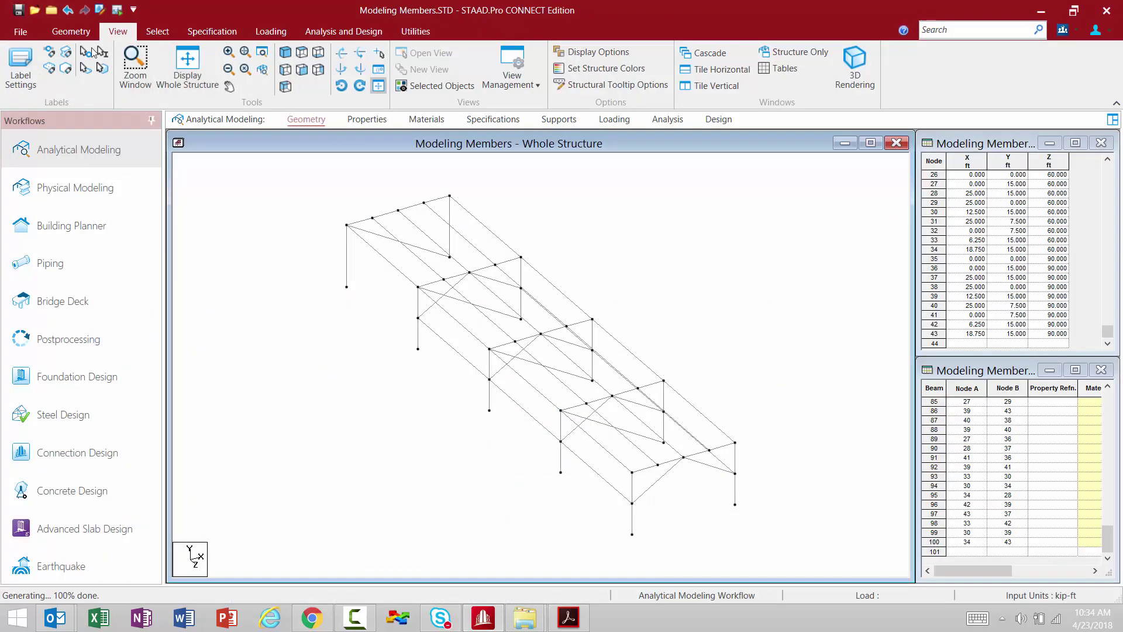
pyautogui.click(67, 35)
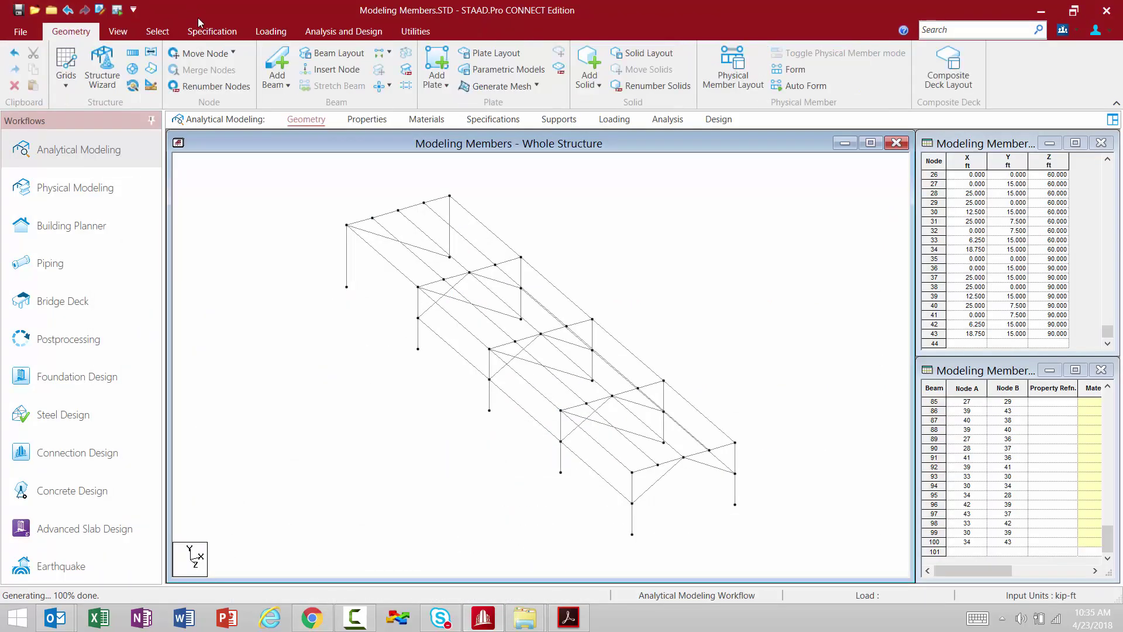